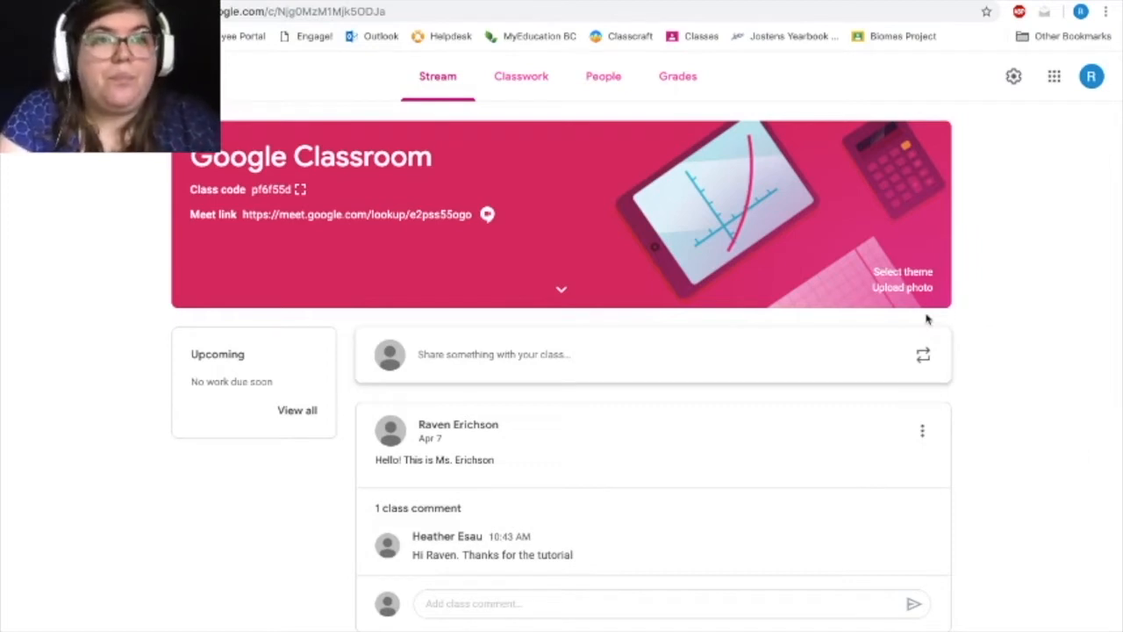
Switch from the class stream to Google Calendar.
click(1057, 87)
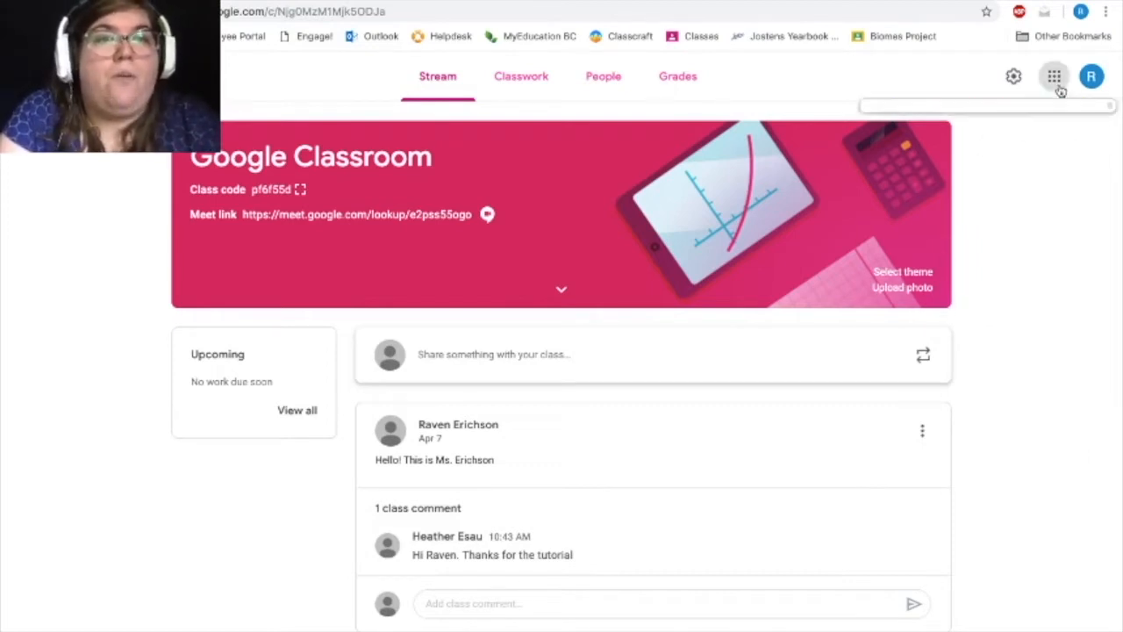
scroll(1073, 249, up, 1)
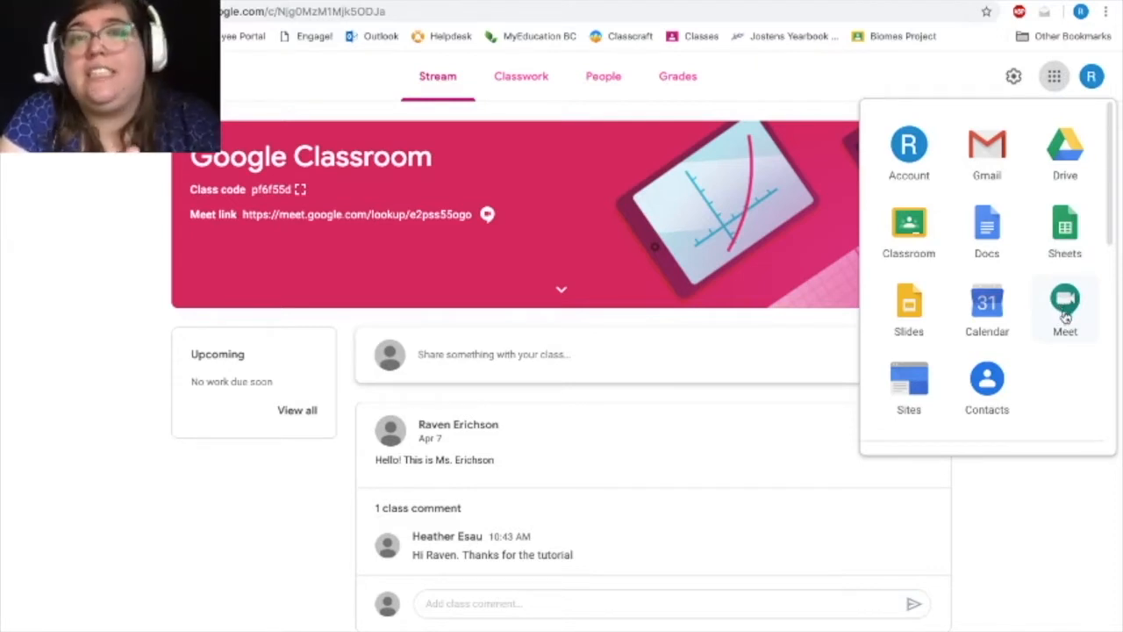
click(1009, 317)
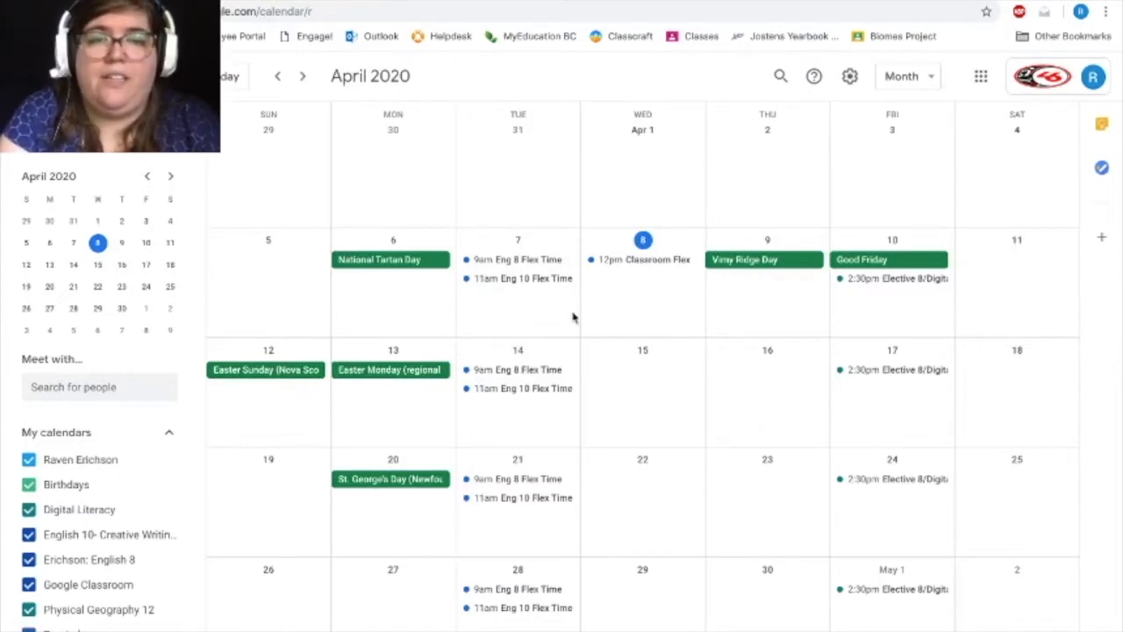
Create an event titled "Classroom Meet" on April 8, 2020 with a start time of 12:00pm.
click(654, 275)
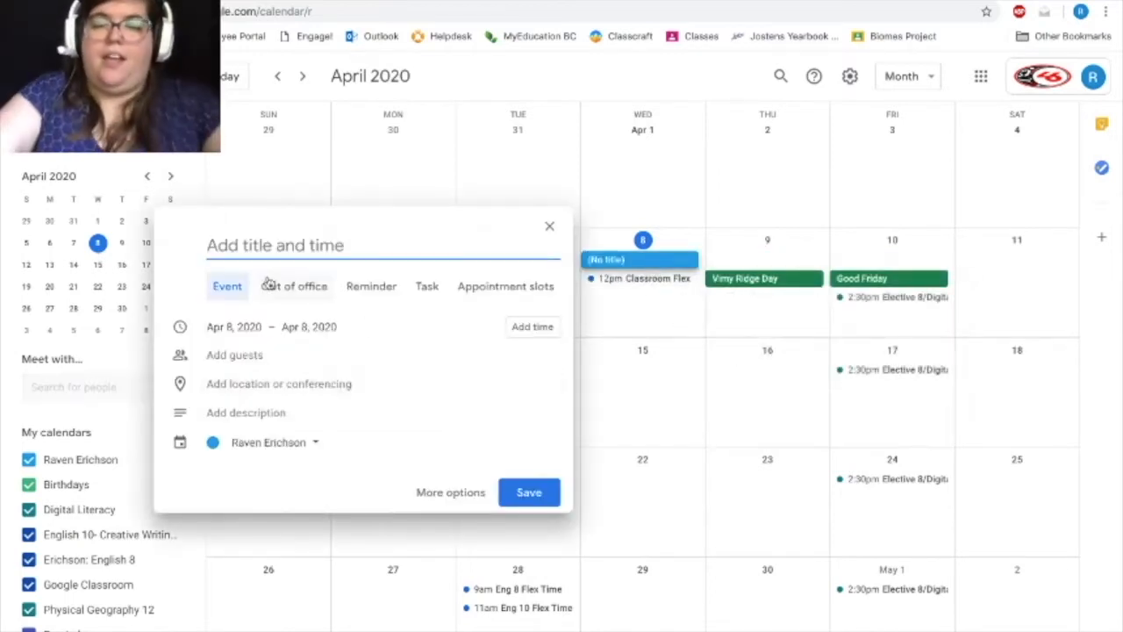
text(Classroom )
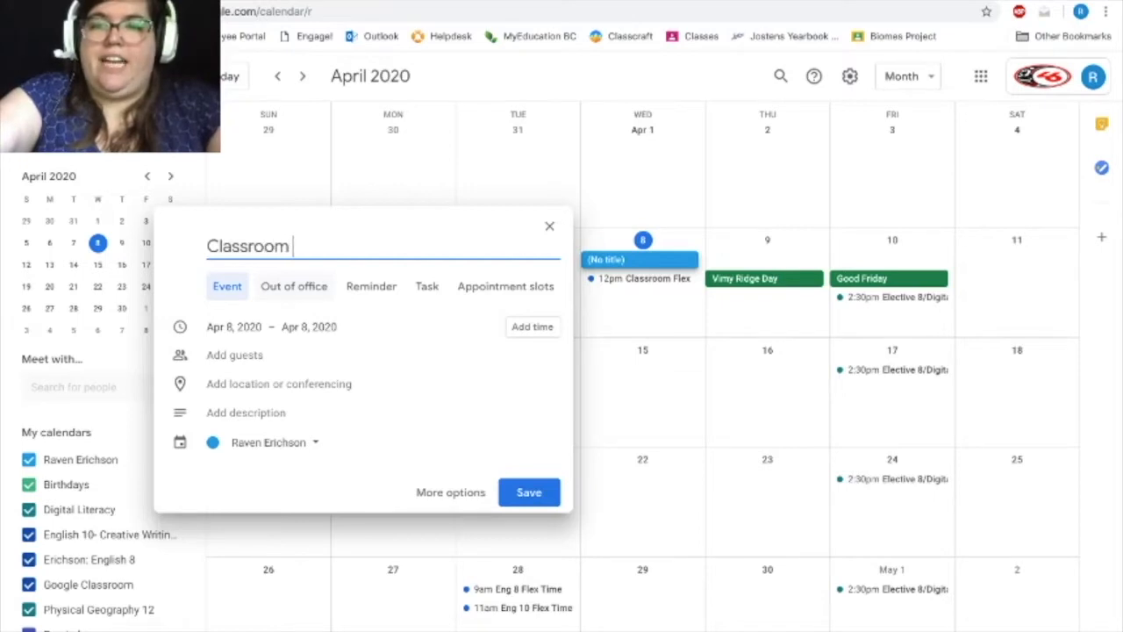
text(Meet)
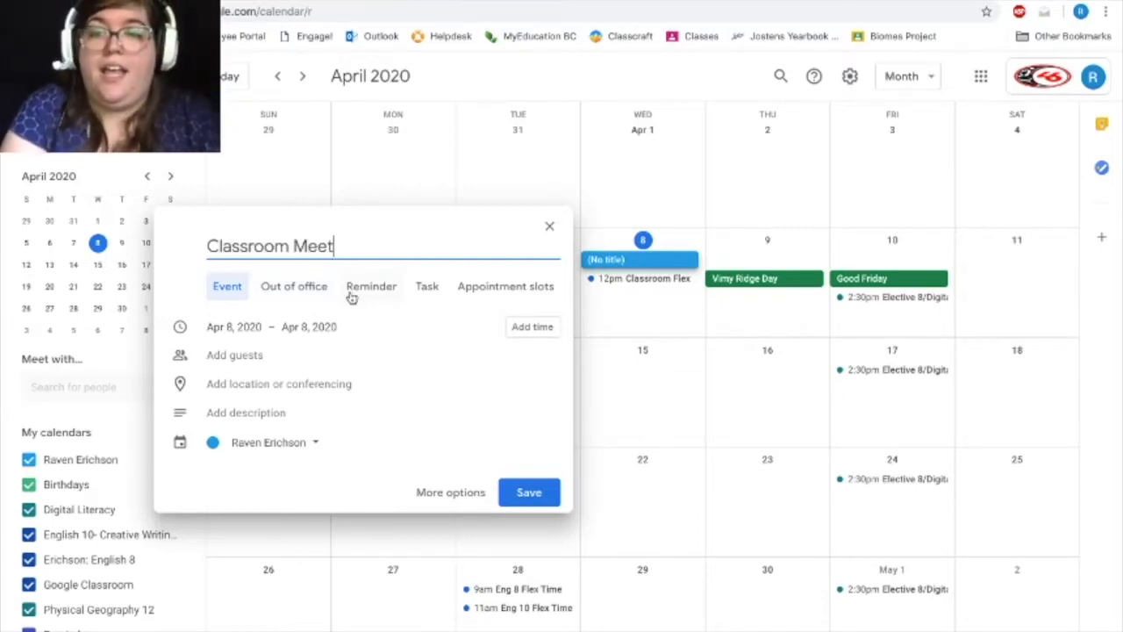
click(535, 327)
click(306, 322)
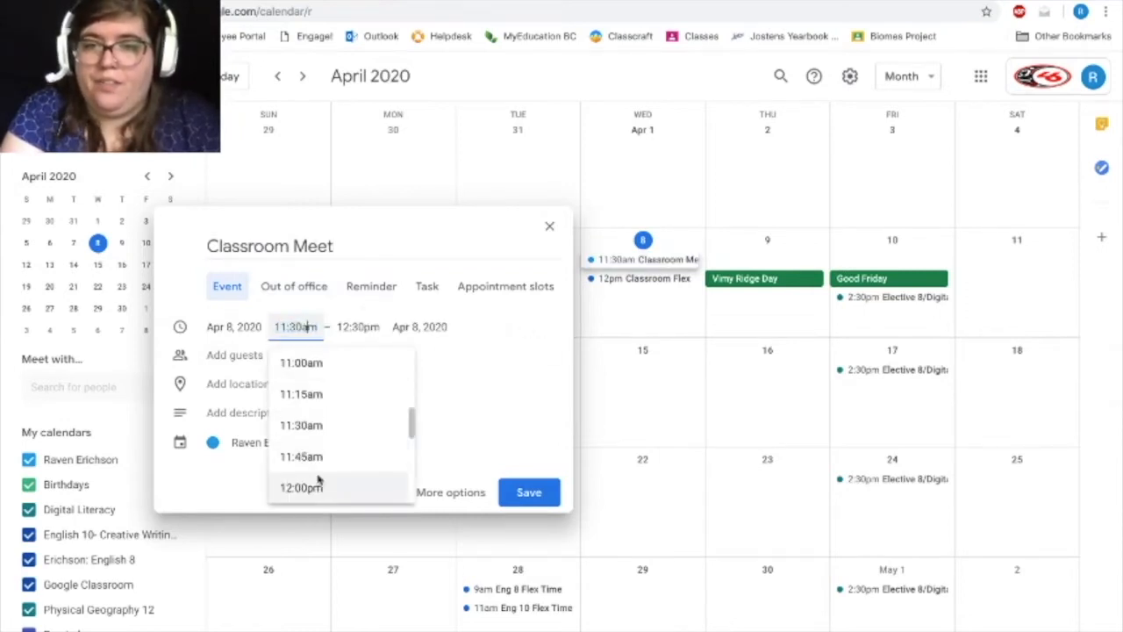
click(318, 479)
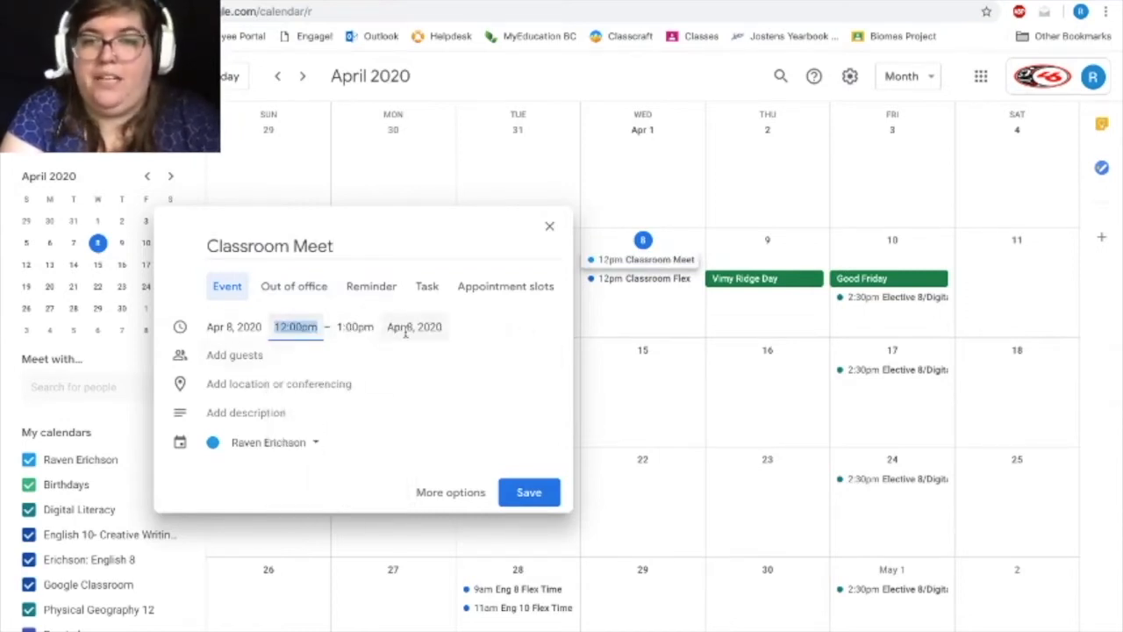
Add Hangouts Meet conferencing to the Classroom Meet event and expand its joining details.
click(234, 358)
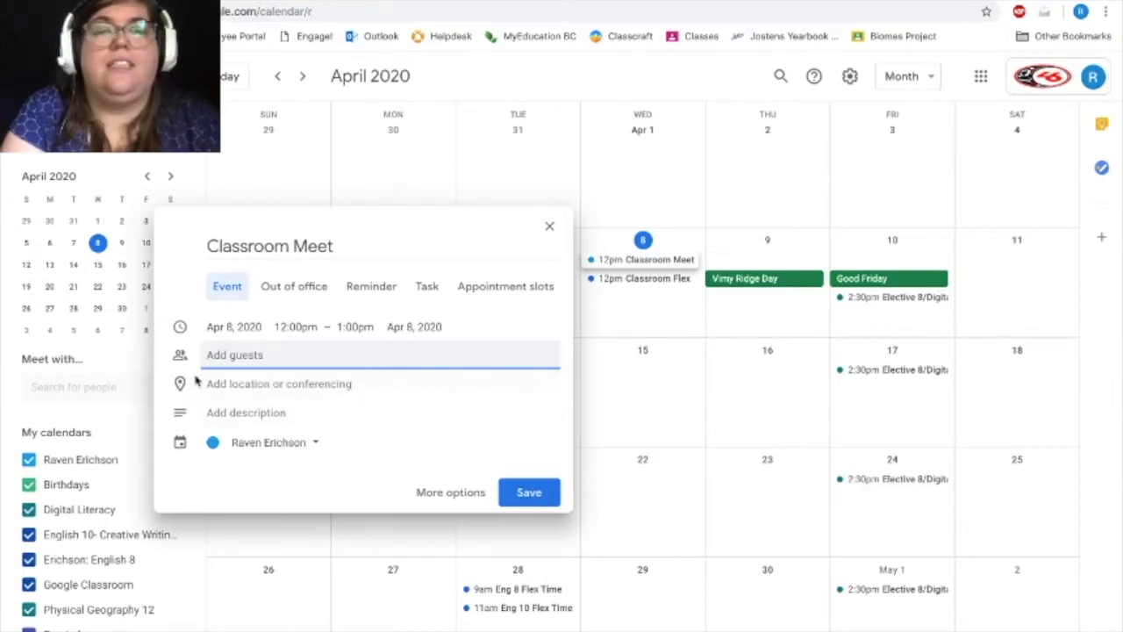
click(244, 389)
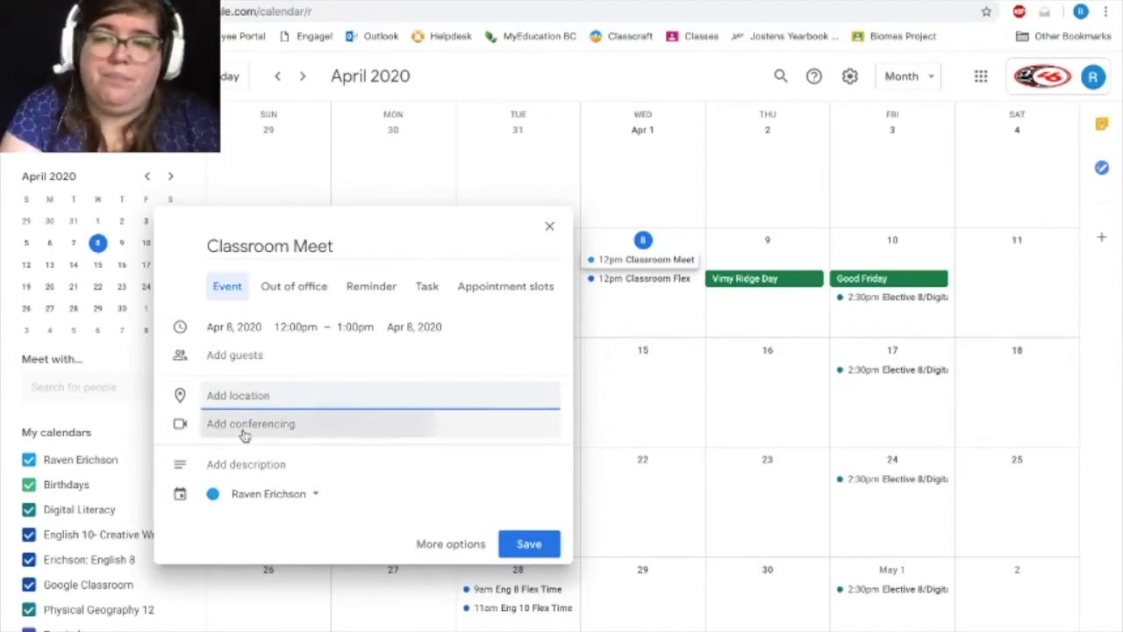
click(277, 434)
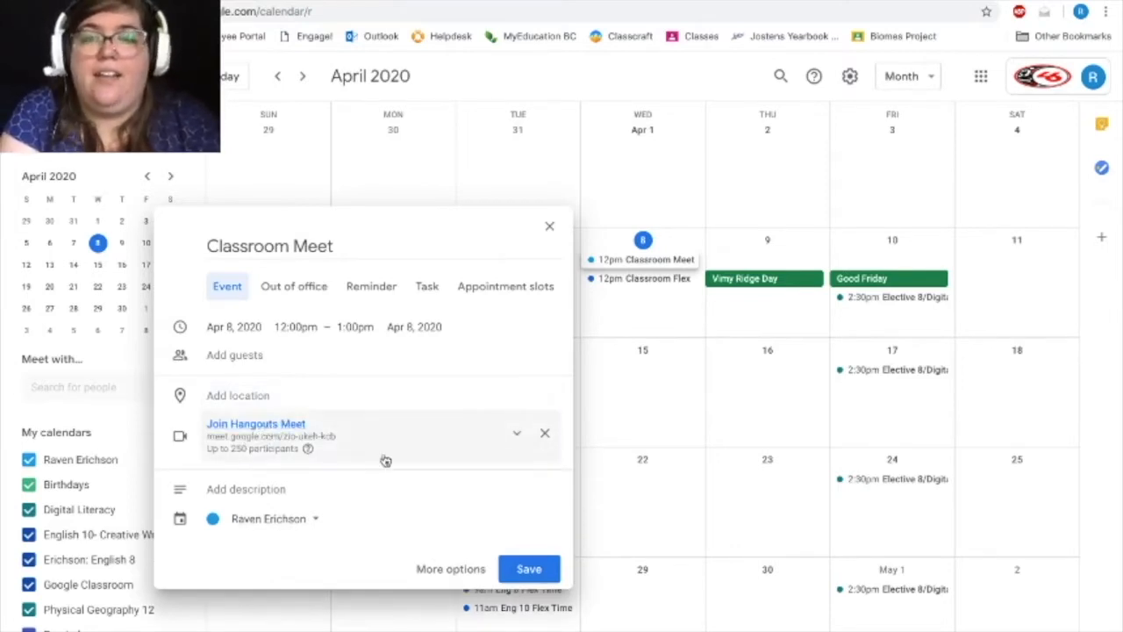
click(514, 432)
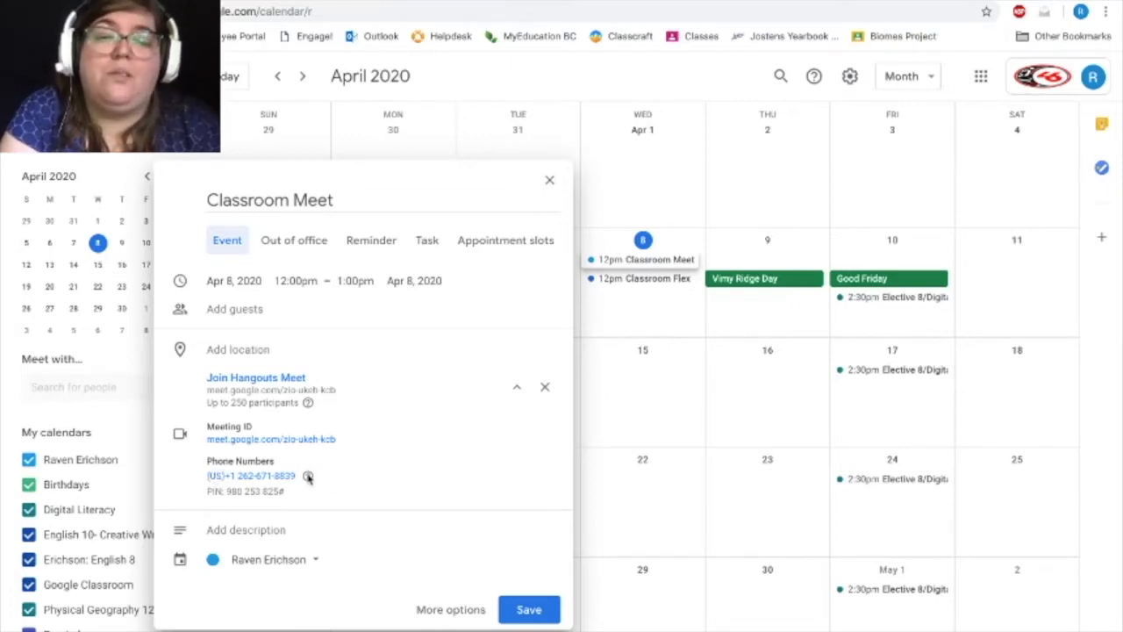
mouse_move(308, 478)
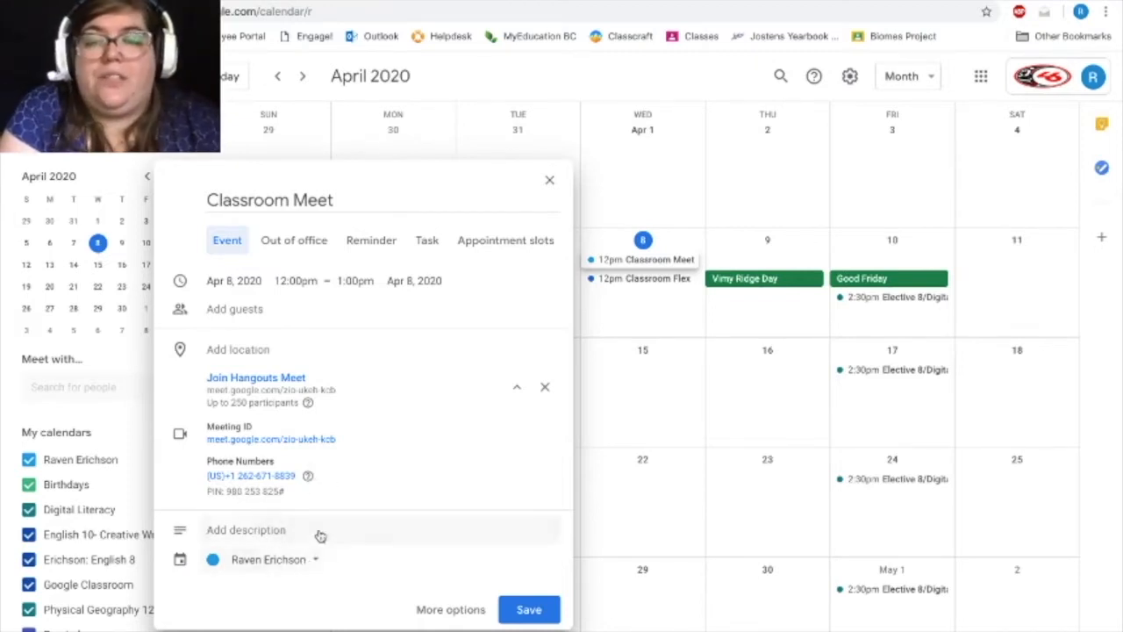
Assign the event to the Google Classroom calendar and save it after checking the repeat options in the full event editor.
click(274, 570)
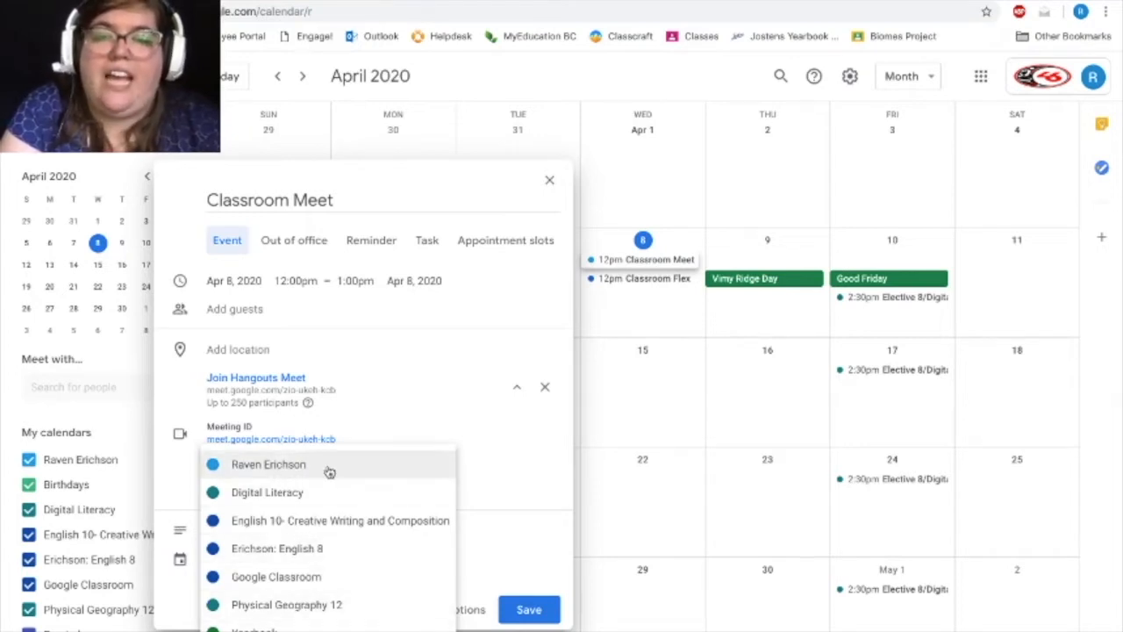
click(320, 577)
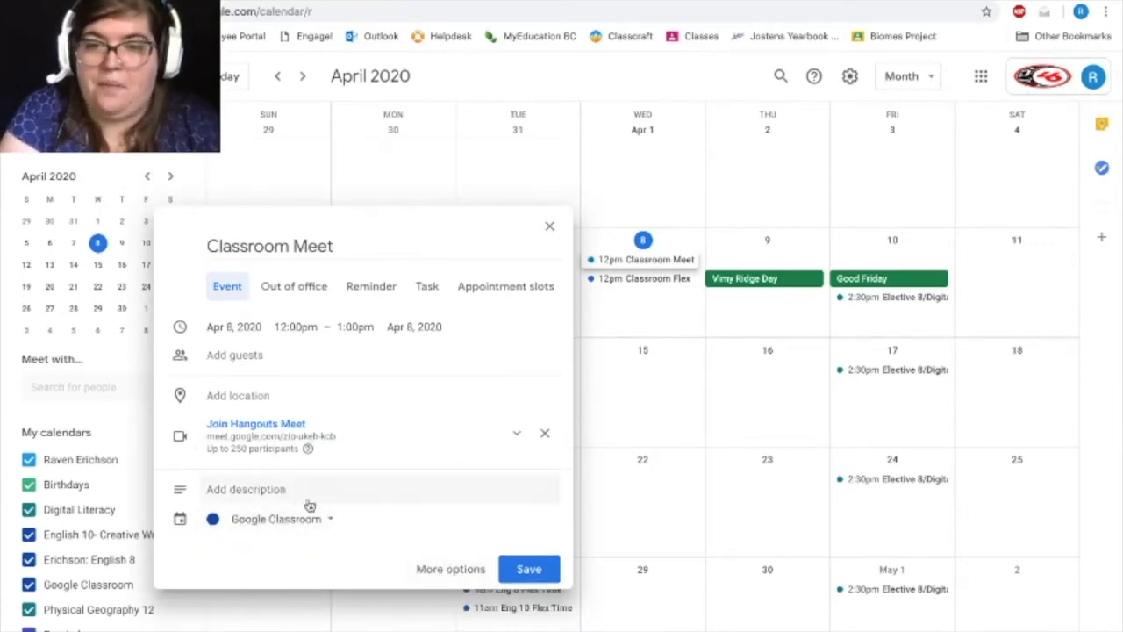
click(445, 577)
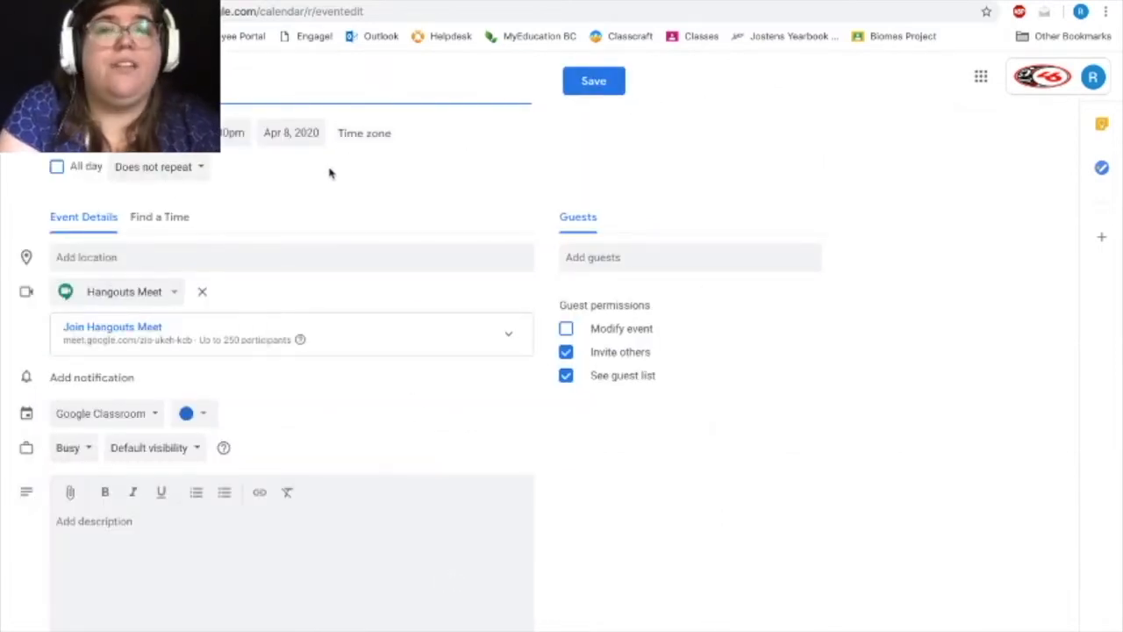
click(186, 169)
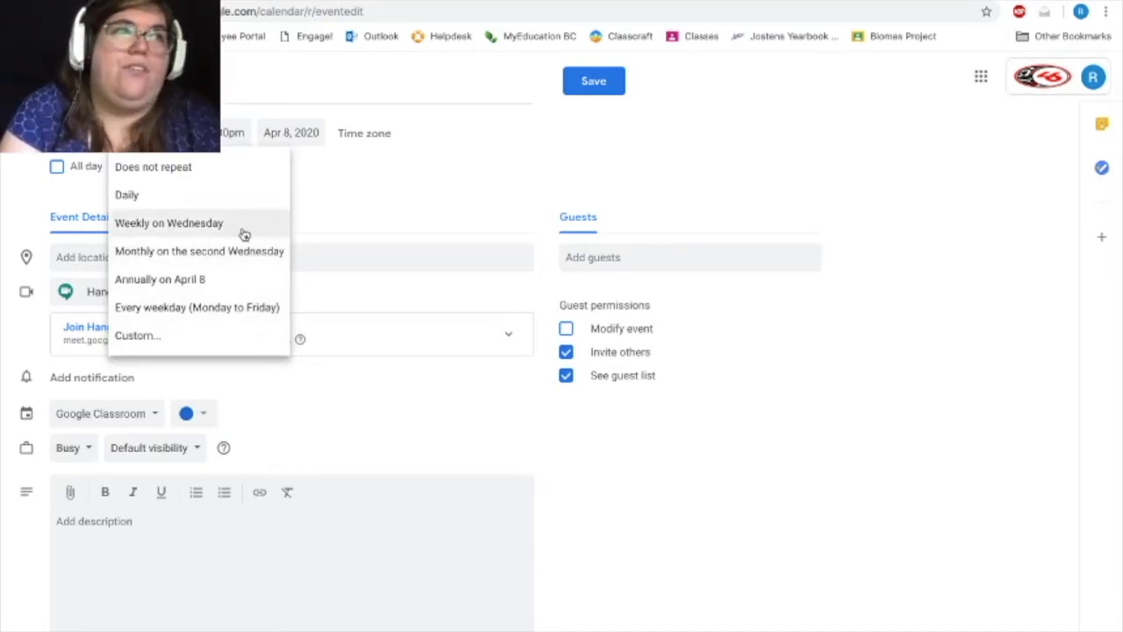
click(356, 227)
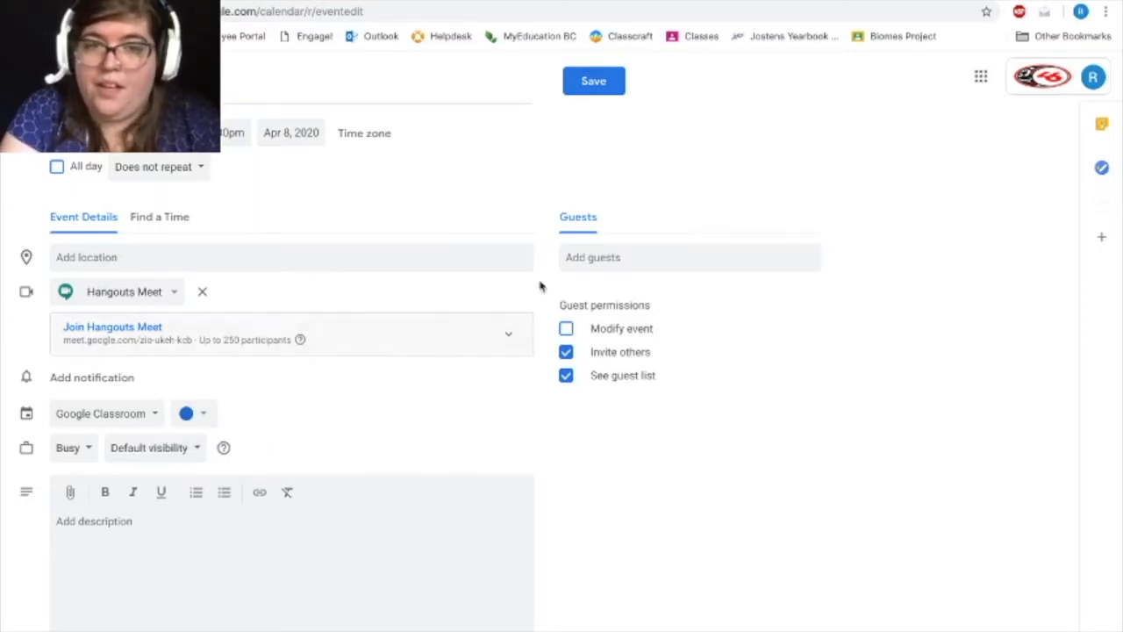
click(611, 84)
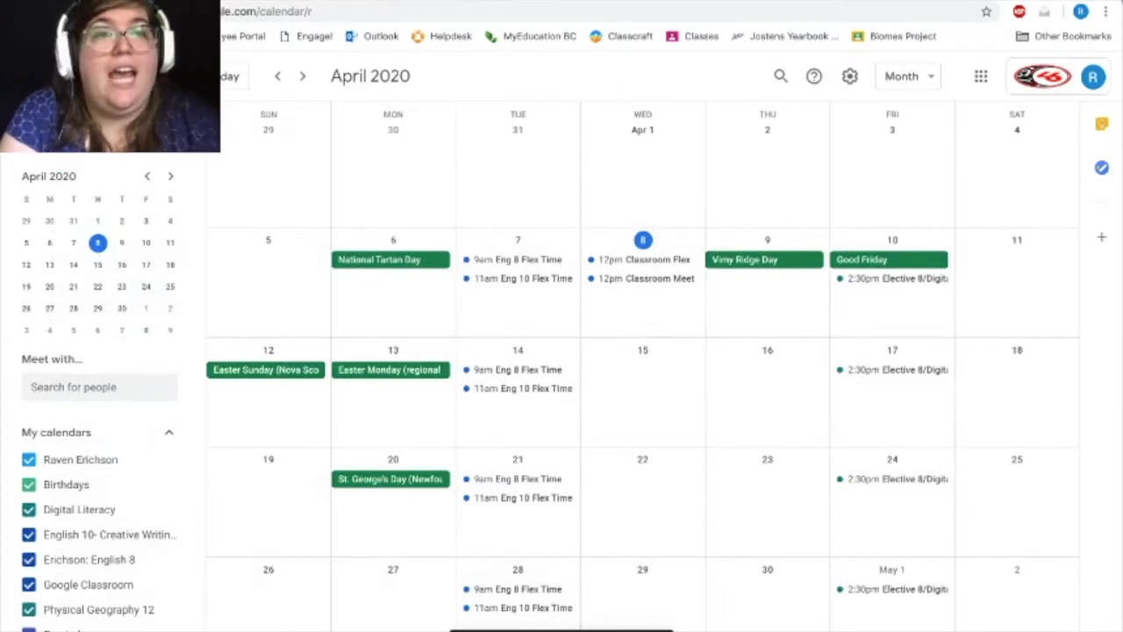
Open Google Meet to check today's scheduled meetings, and return to Google Calendar.
click(982, 76)
click(1067, 309)
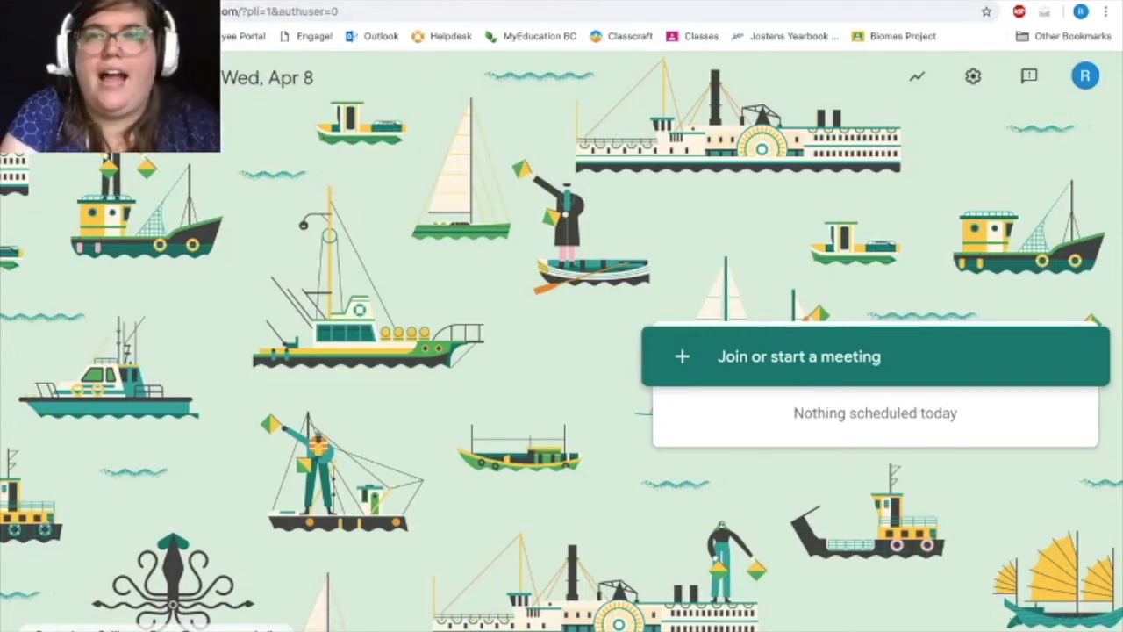
key(ctrl+Tab)
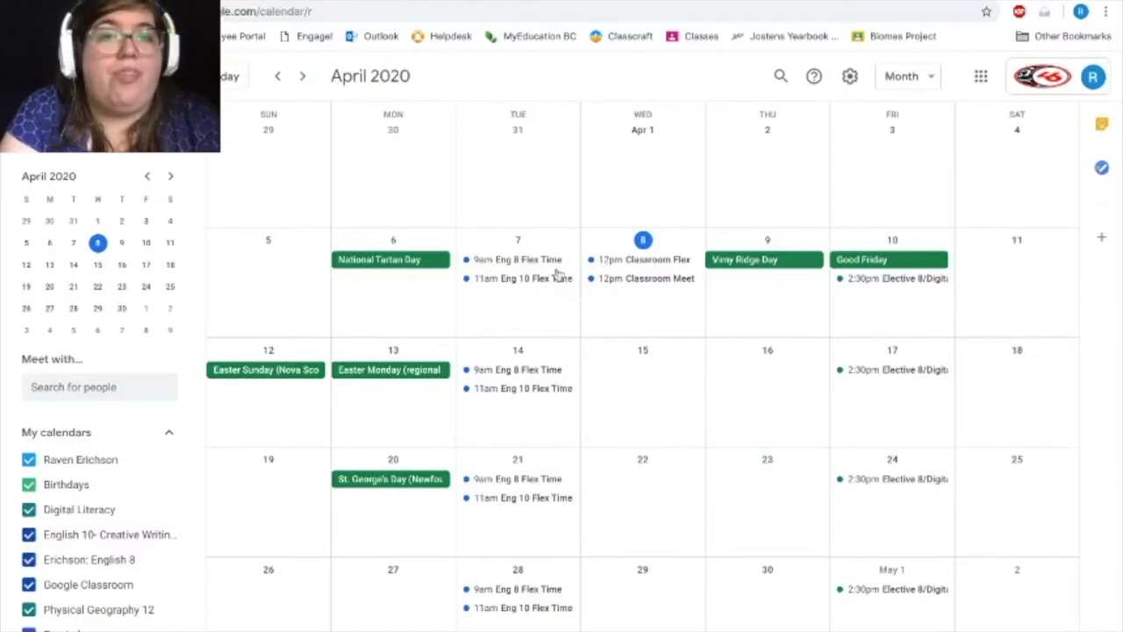
Copy the Classroom Meet event's meeting link and paste it into a new stream post in Google Classroom.
click(659, 282)
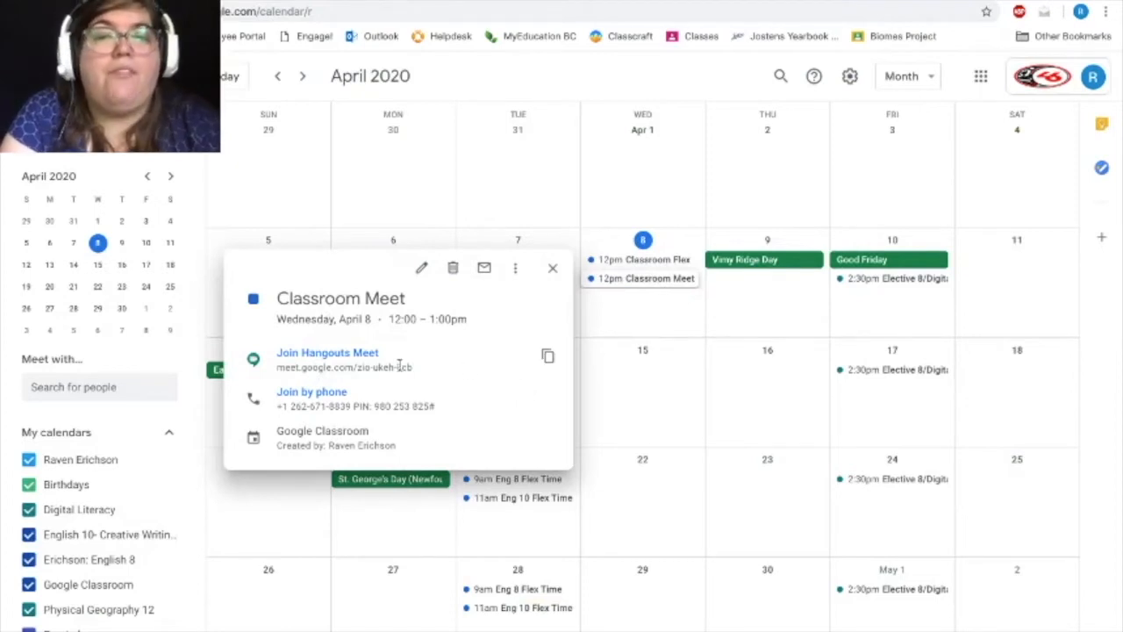
click(548, 359)
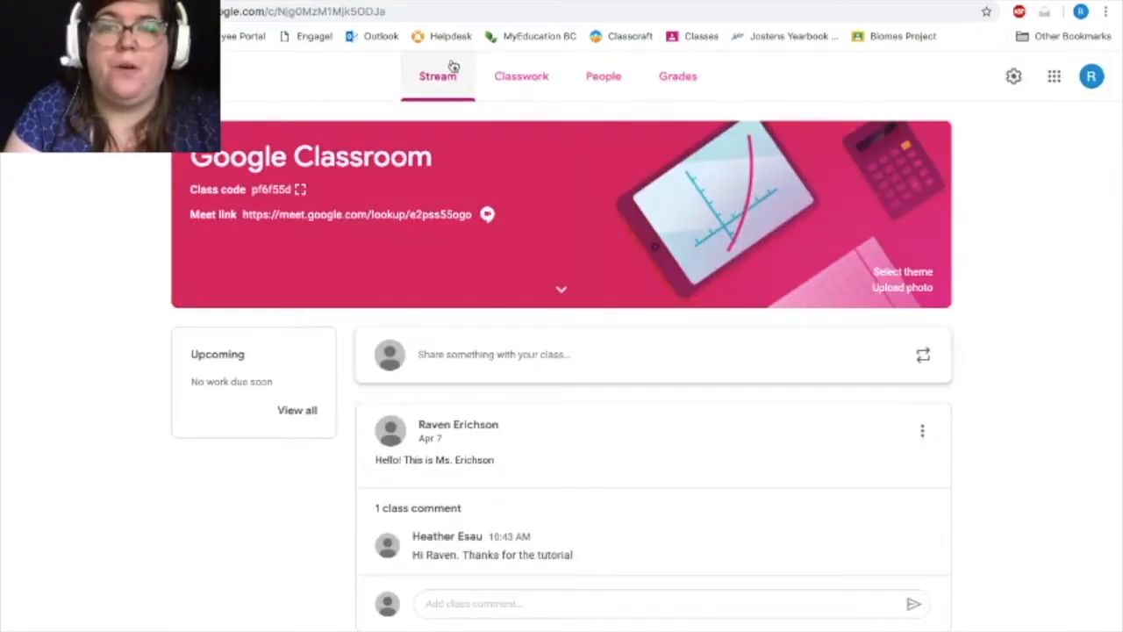
click(523, 357)
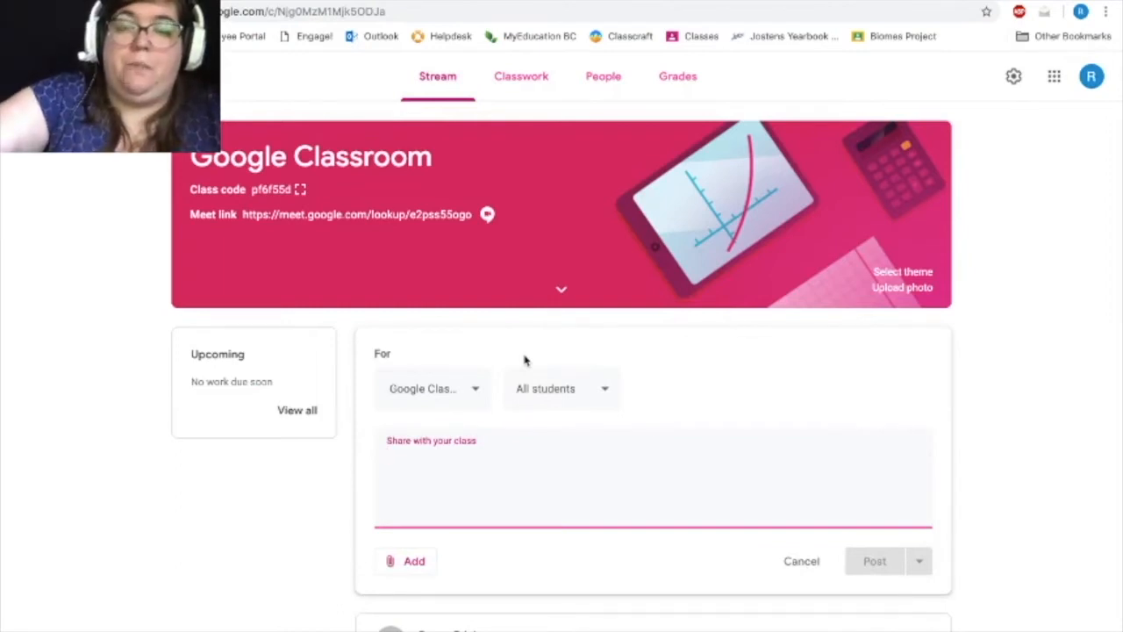
text(https://meet.google.com/zio-ukeh-kcb)
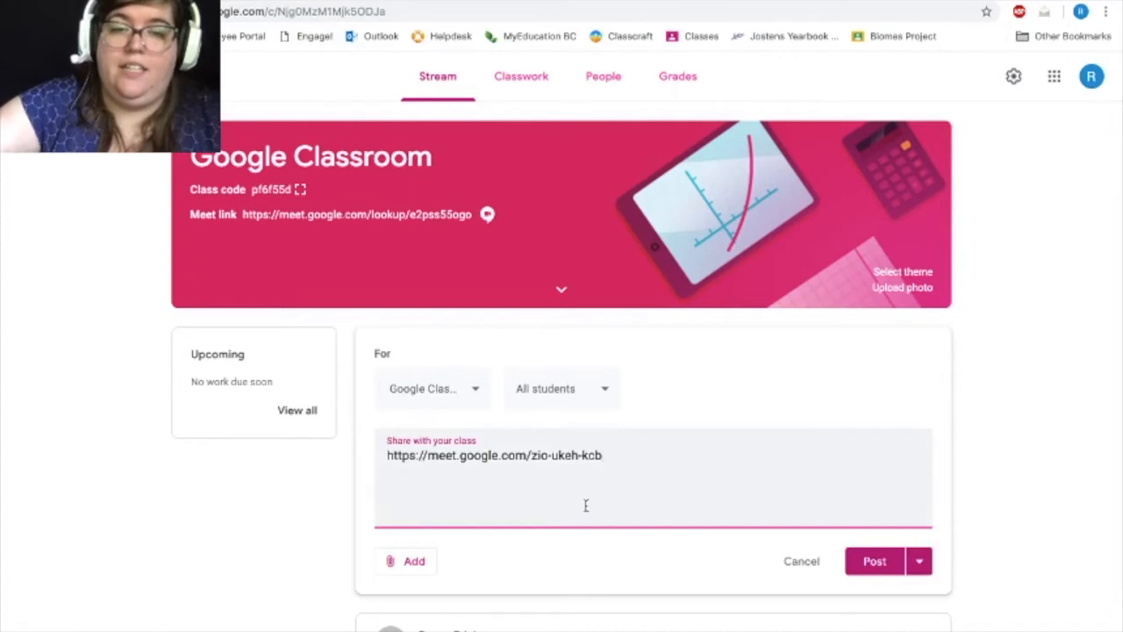
Paste the meeting link into the post a second time and undo the duplicate.
scroll(586, 505, down, 1)
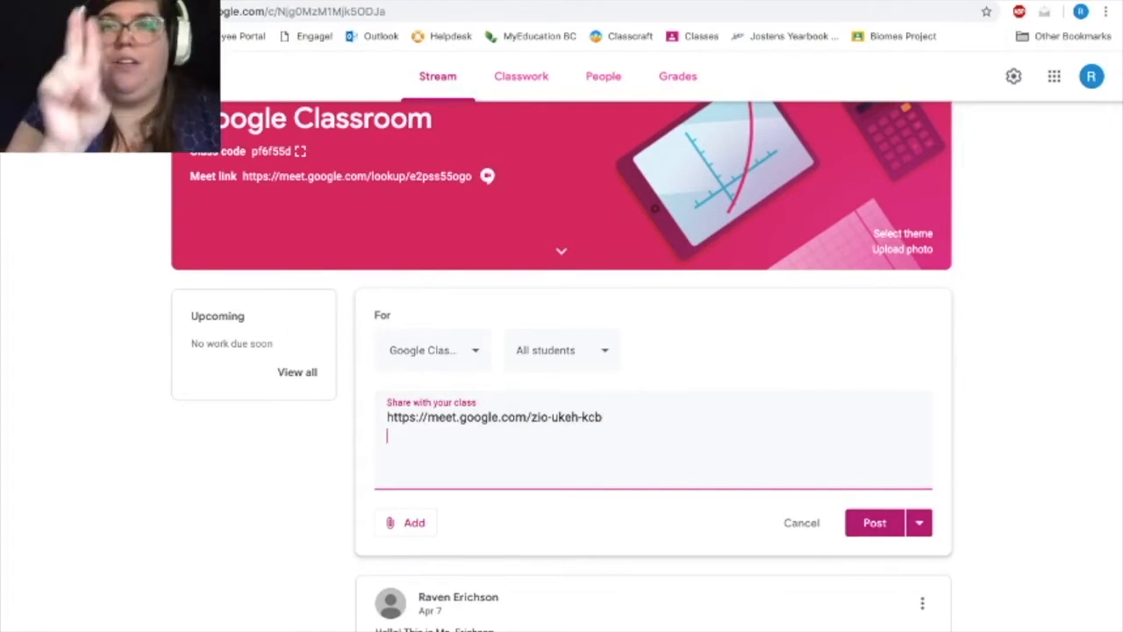
scroll(579, 559, down, 1)
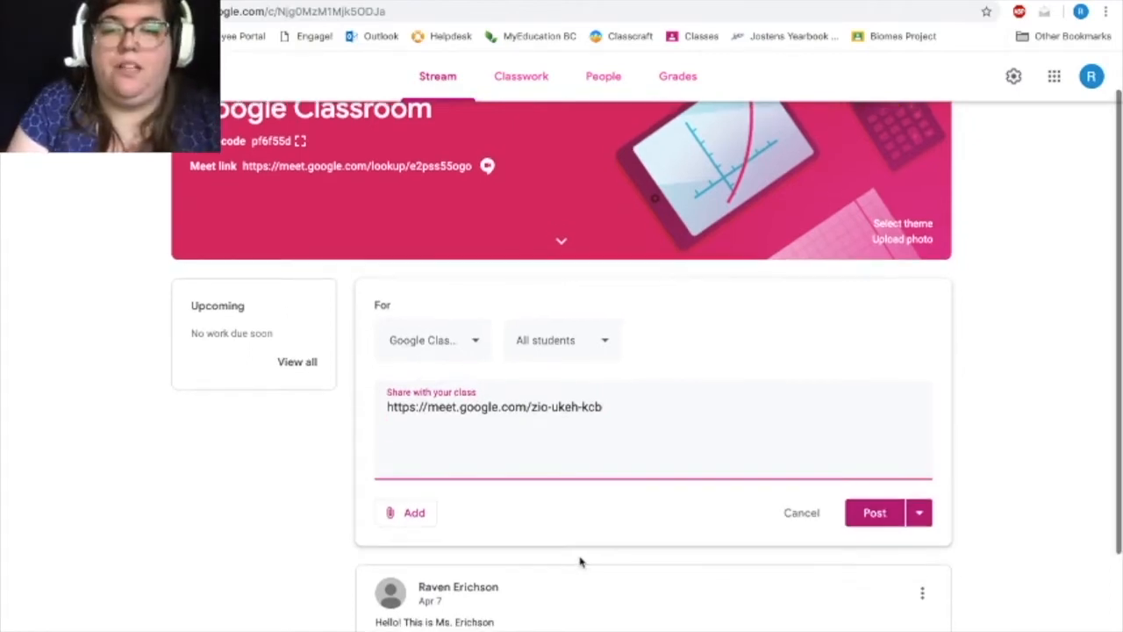
right_click(413, 424)
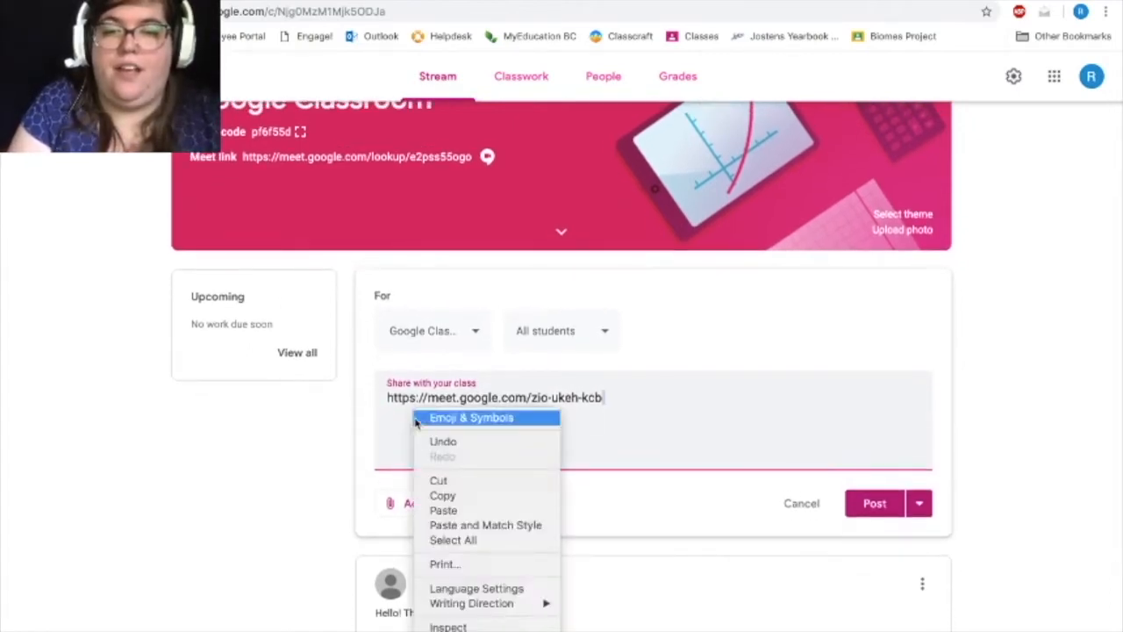
click(463, 511)
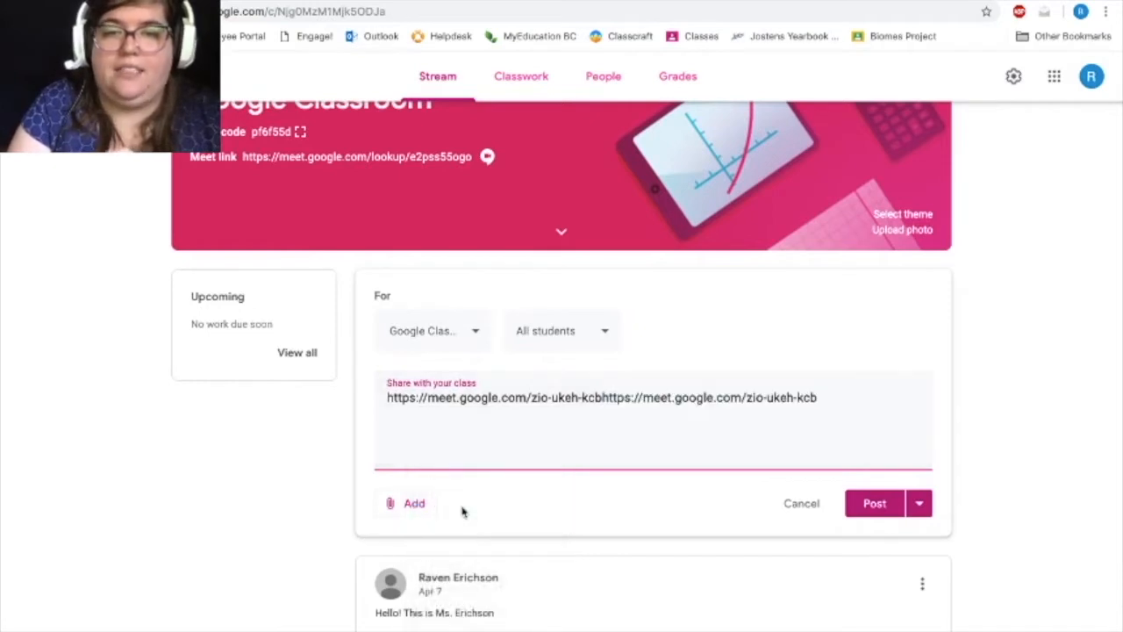
key(ctrl+z)
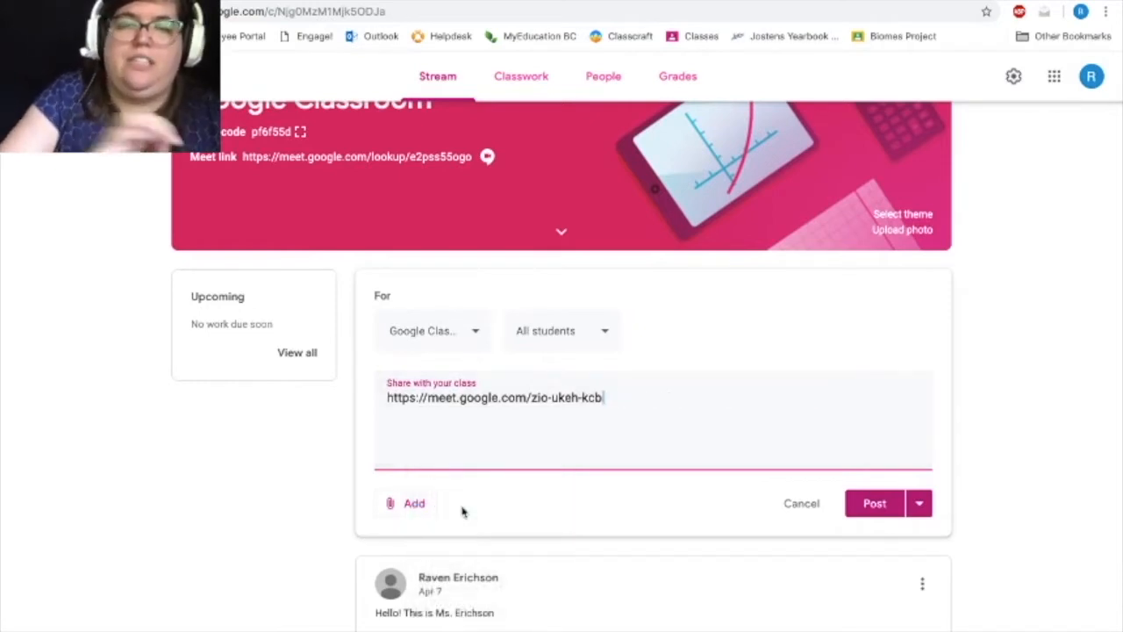
Add the line "Google meet at 12-1 today!" below the link and publish the post to all students.
key(Return)
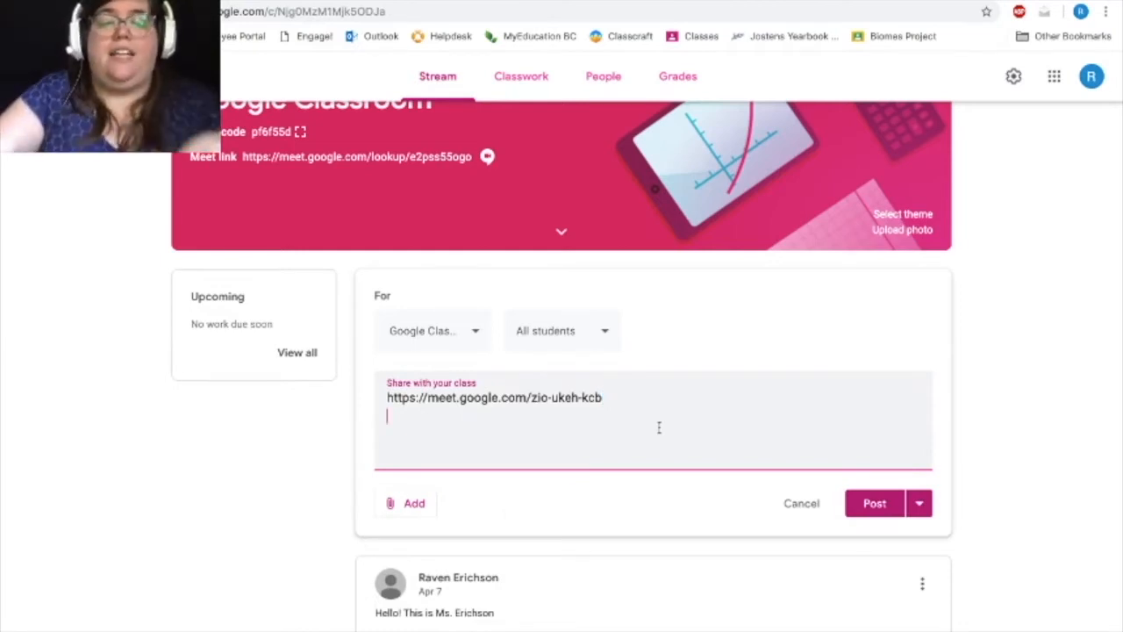
text(Google meet at 12)
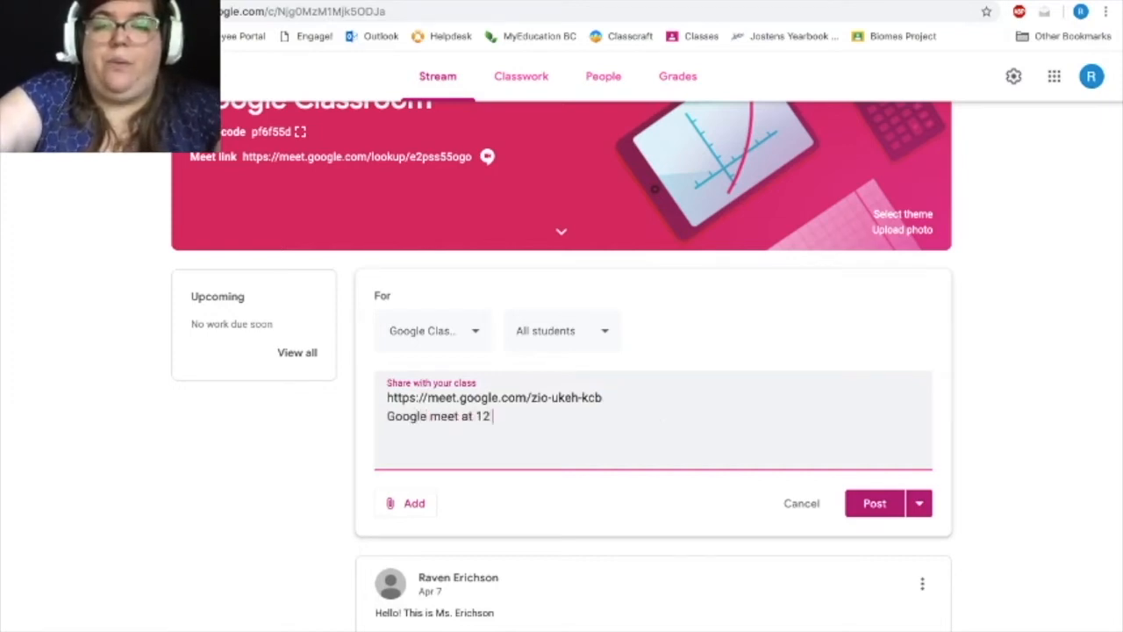
text(-1 today!)
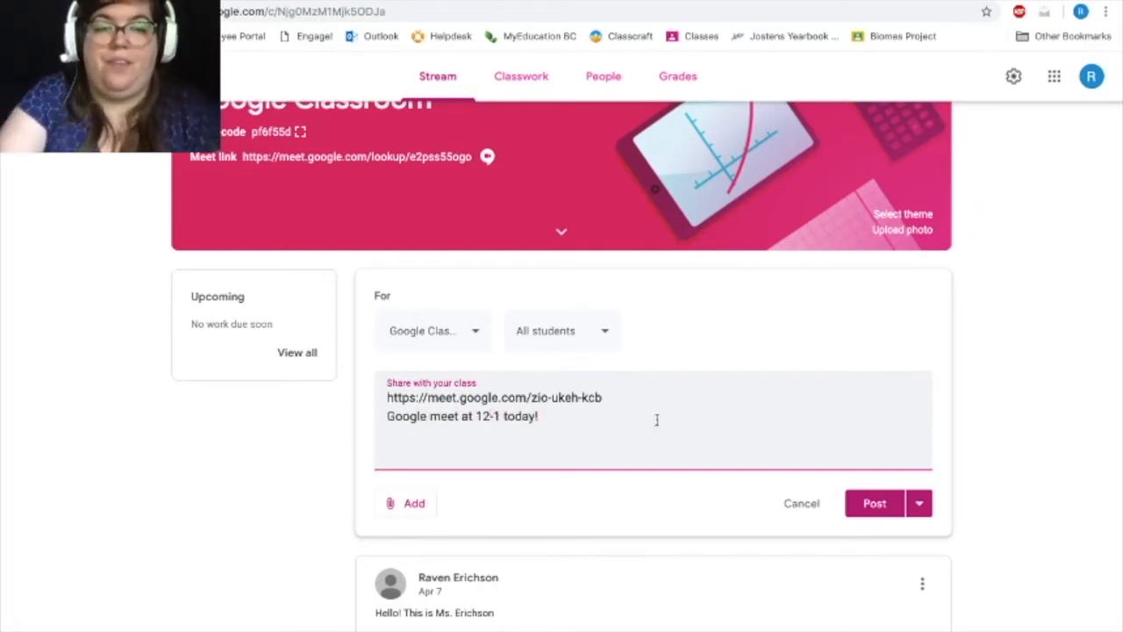
click(861, 503)
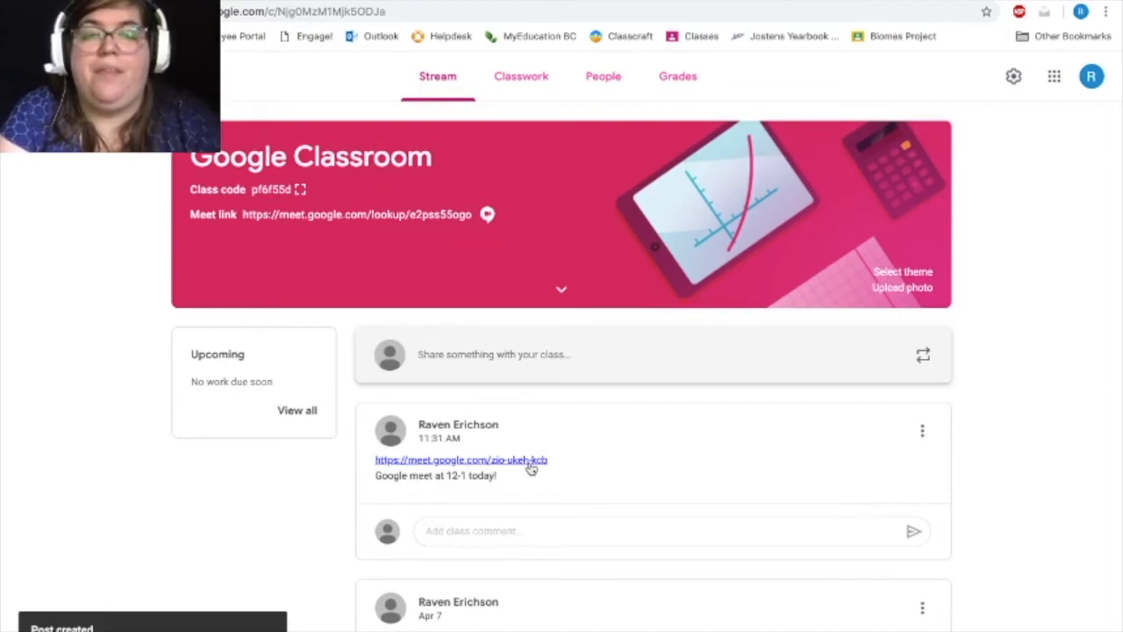
Open the meeting link from the published stream post to view its join screen, and return to the class stream.
click(531, 468)
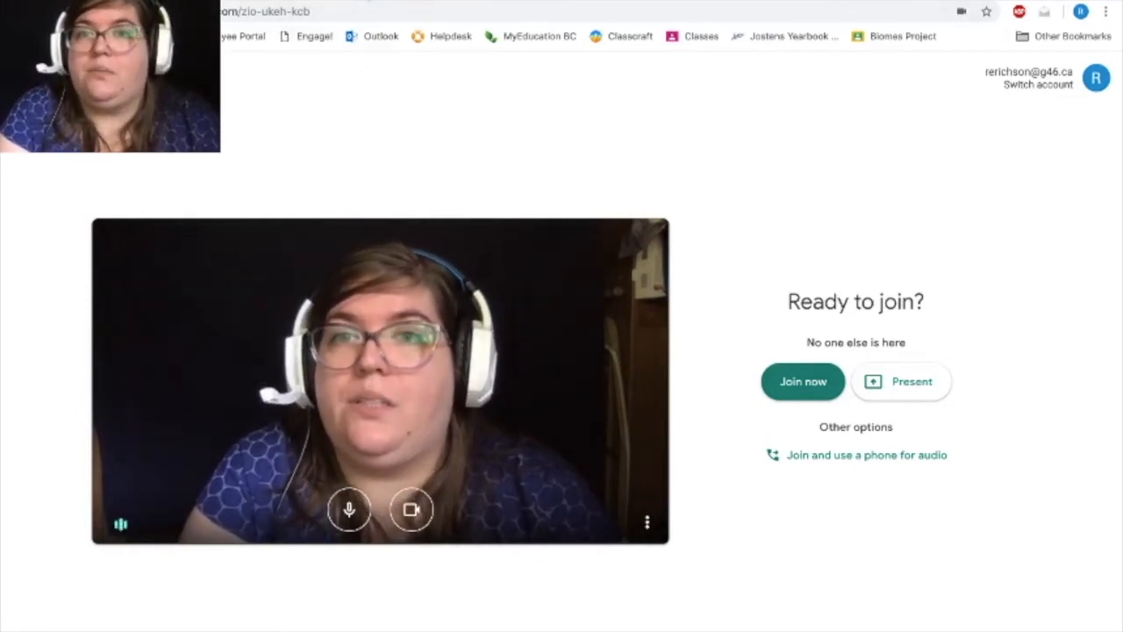
click(369, 1)
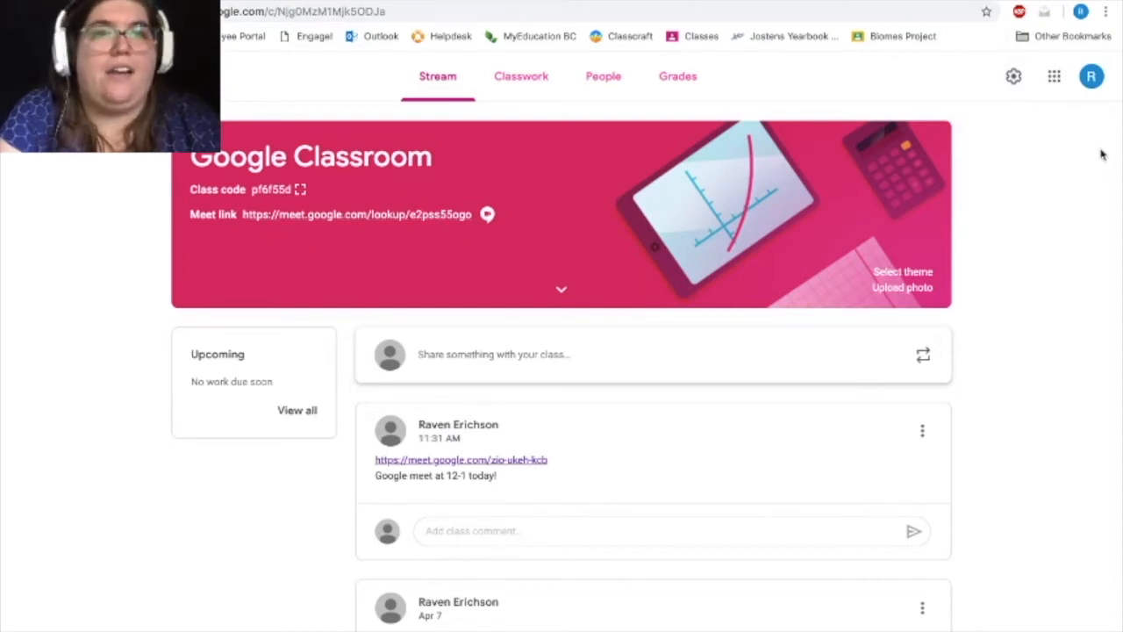
In the class settings, switch the Meet link's visibility to students off and back on, and save the settings.
click(1015, 81)
scroll(872, 333, down, 1)
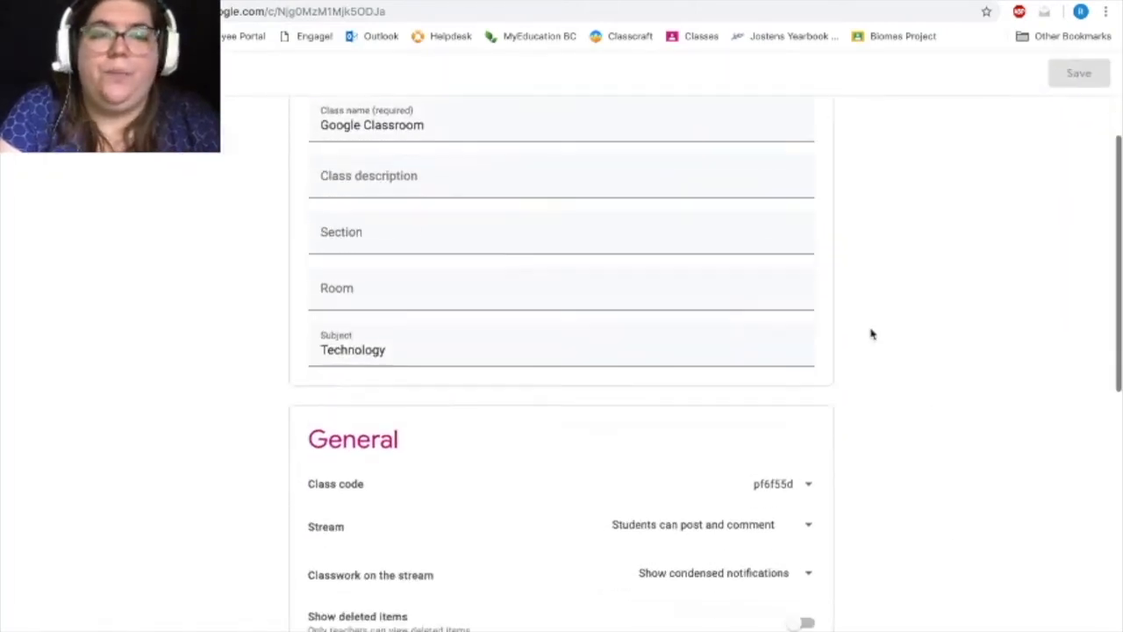
scroll(871, 333, down, 1)
scroll(871, 334, down, 4)
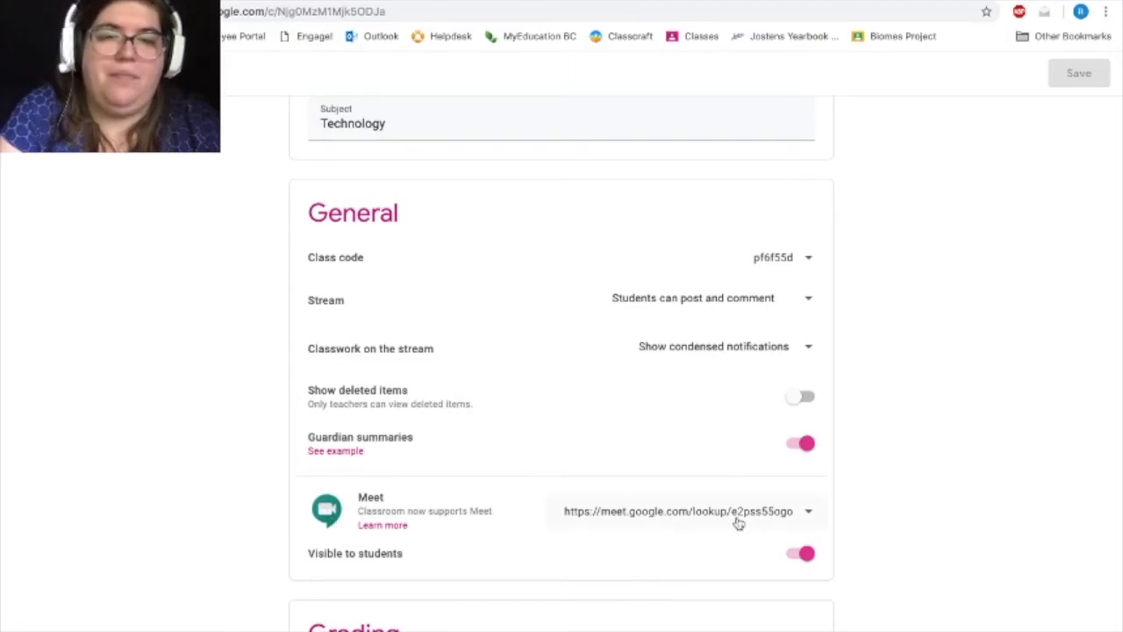
scroll(734, 521, down, 1)
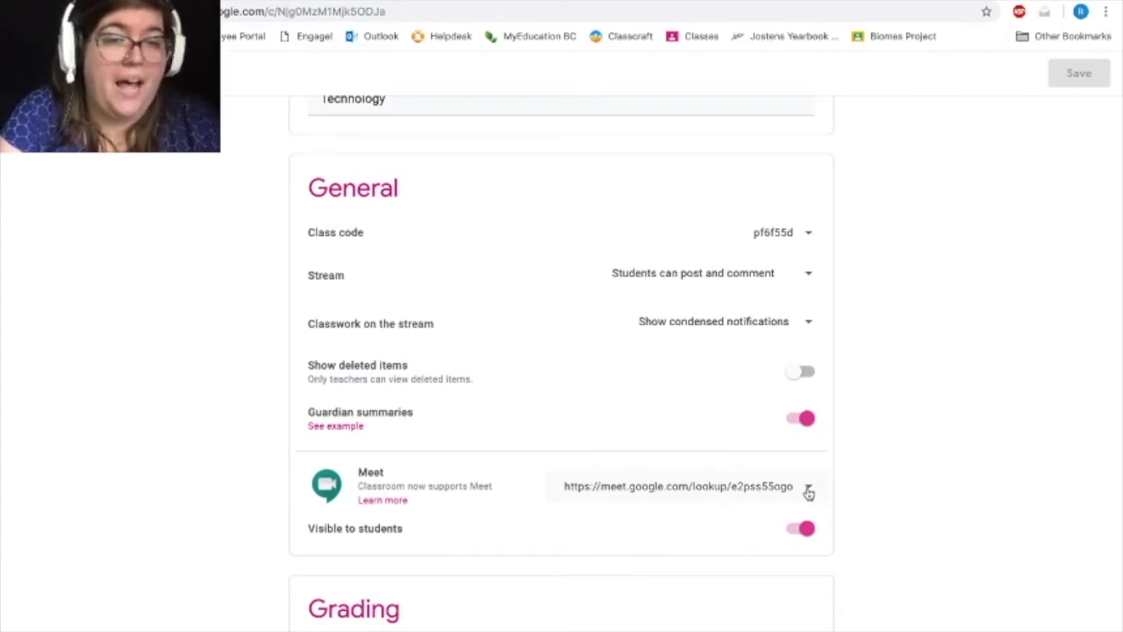
click(803, 530)
click(801, 530)
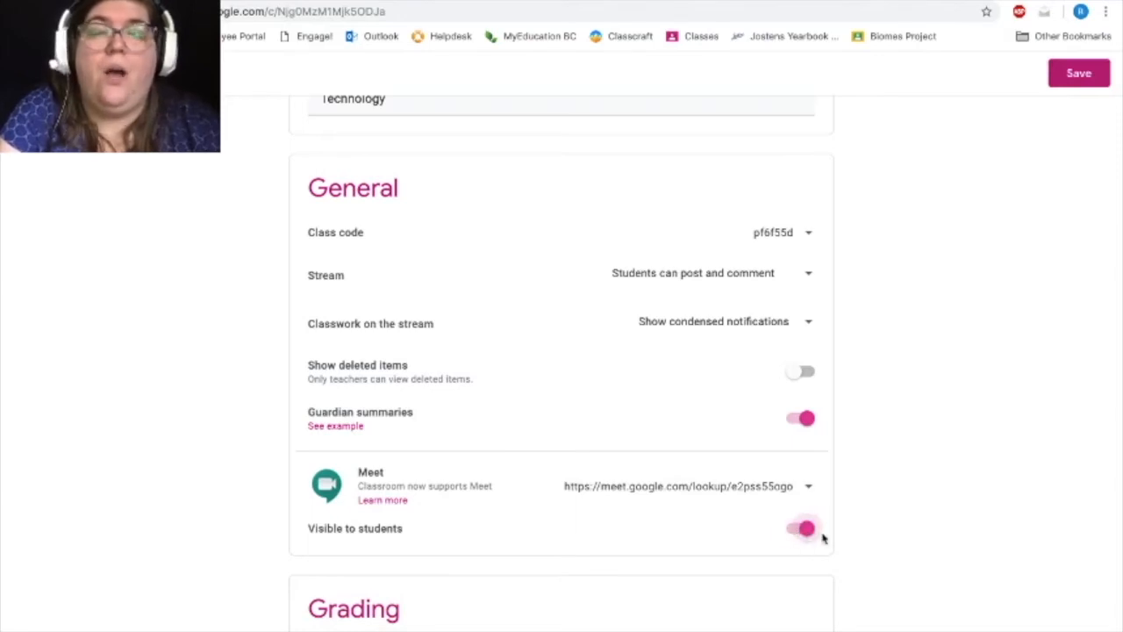
click(1079, 74)
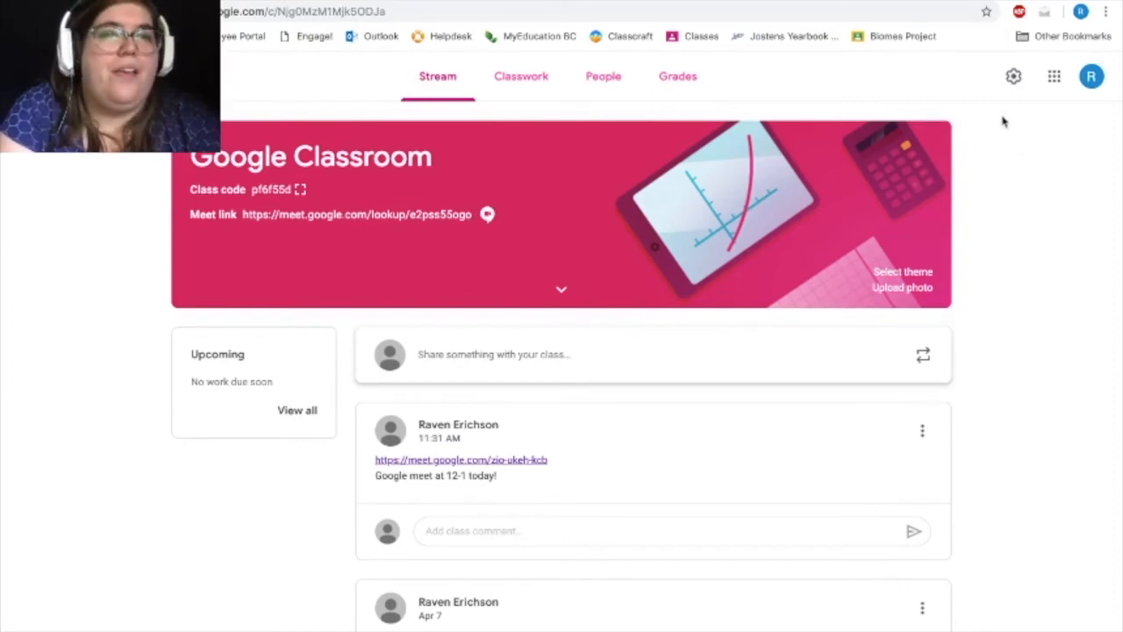
Open the class's Meet link from the Classroom header, revisit the stream, and bring up the meeting's join screen.
click(418, 219)
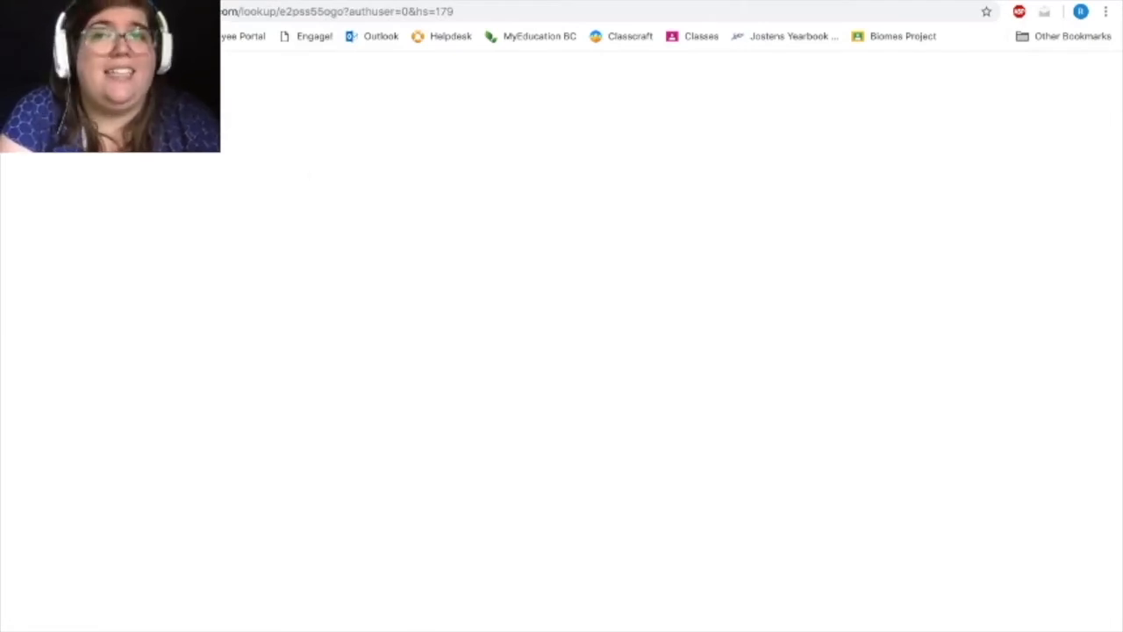
key(super+w)
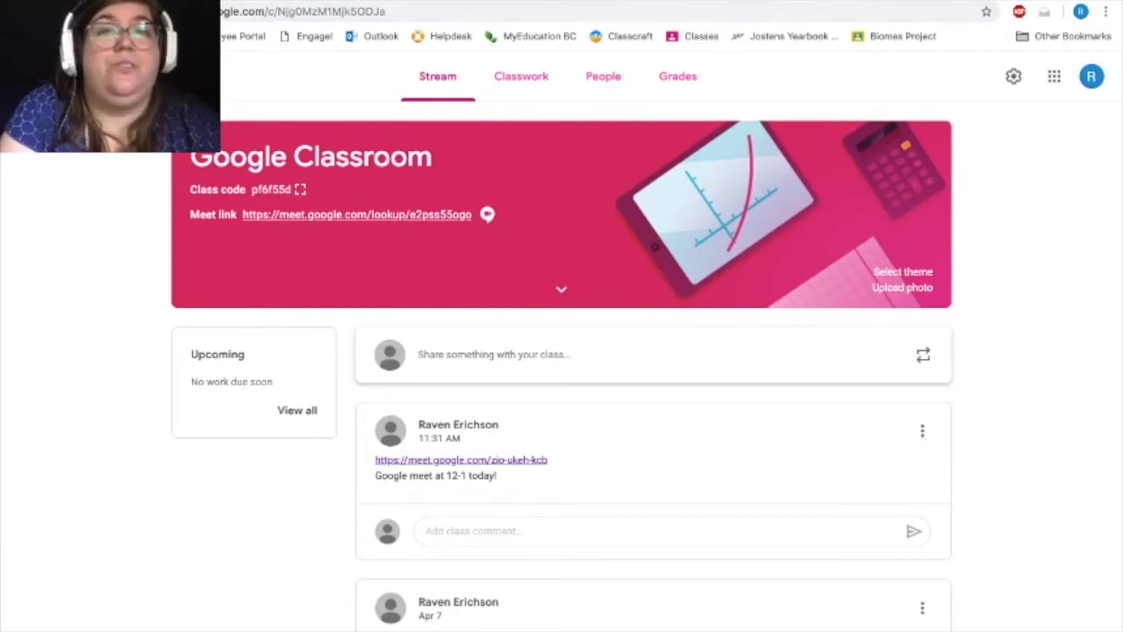
click(284, 2)
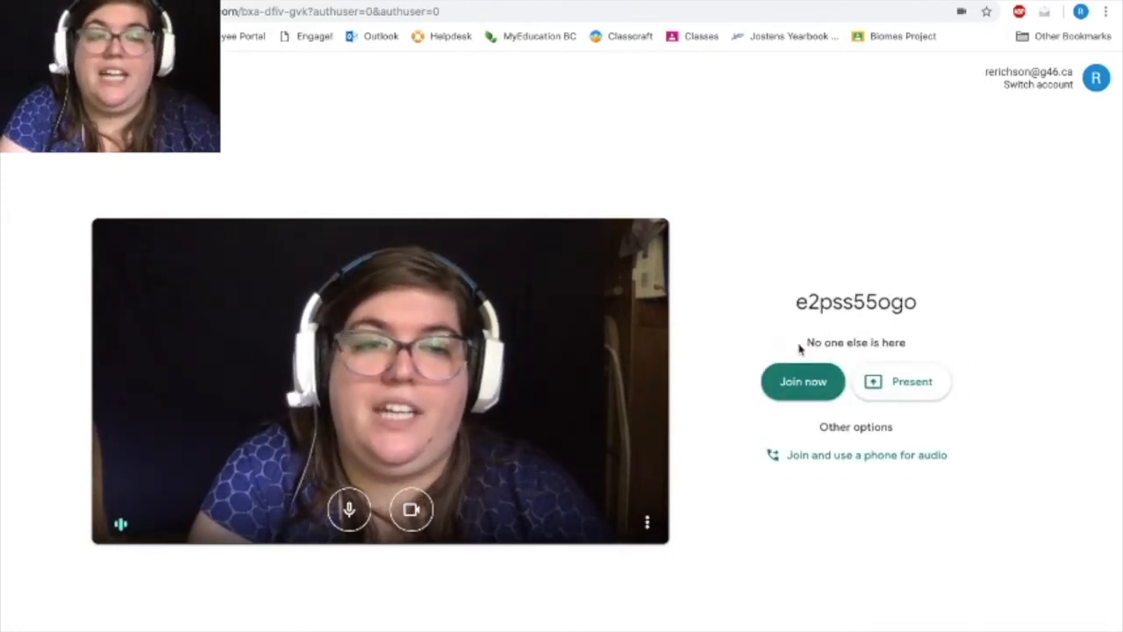
Try presenting to the meeting, view the application window sharing option, cancel sharing, and leave for the Meet home screen.
click(918, 380)
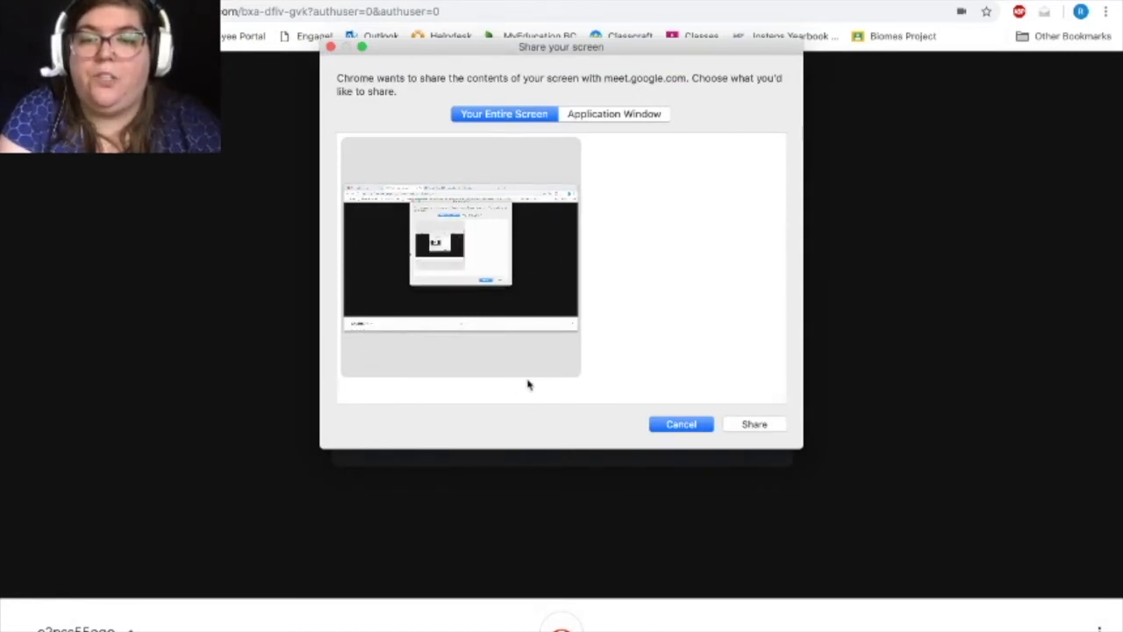
click(641, 119)
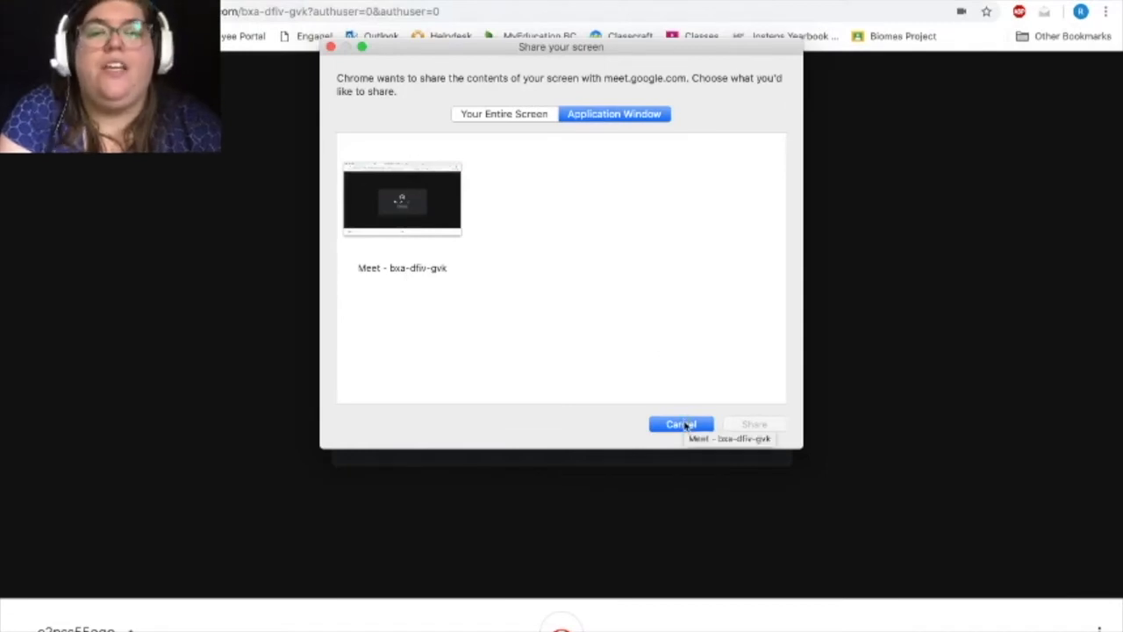
click(686, 425)
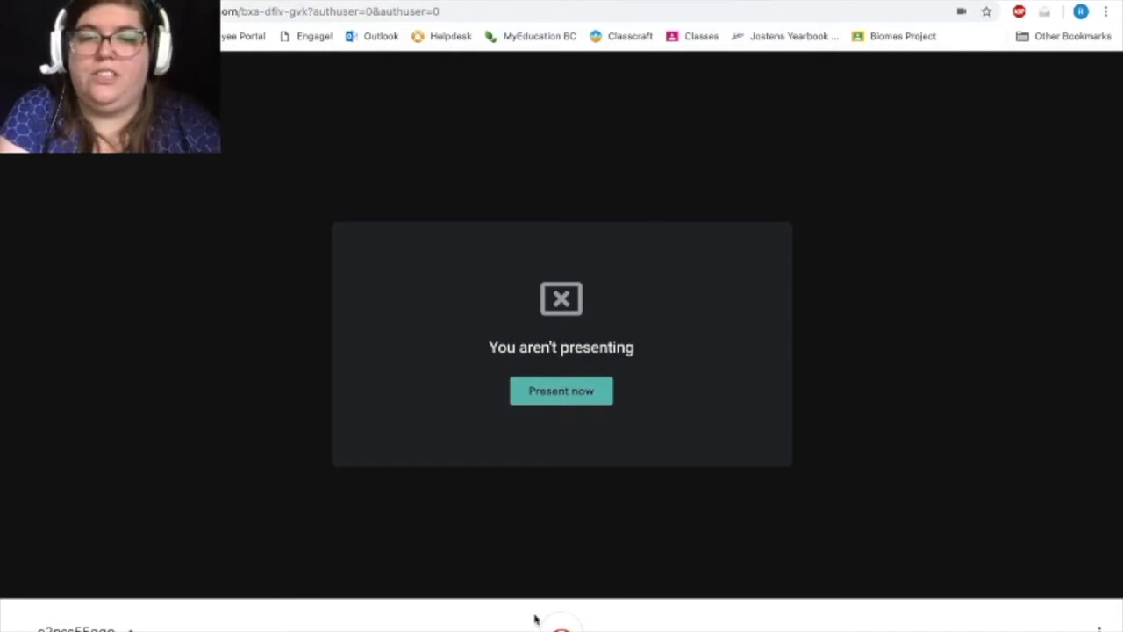
click(562, 627)
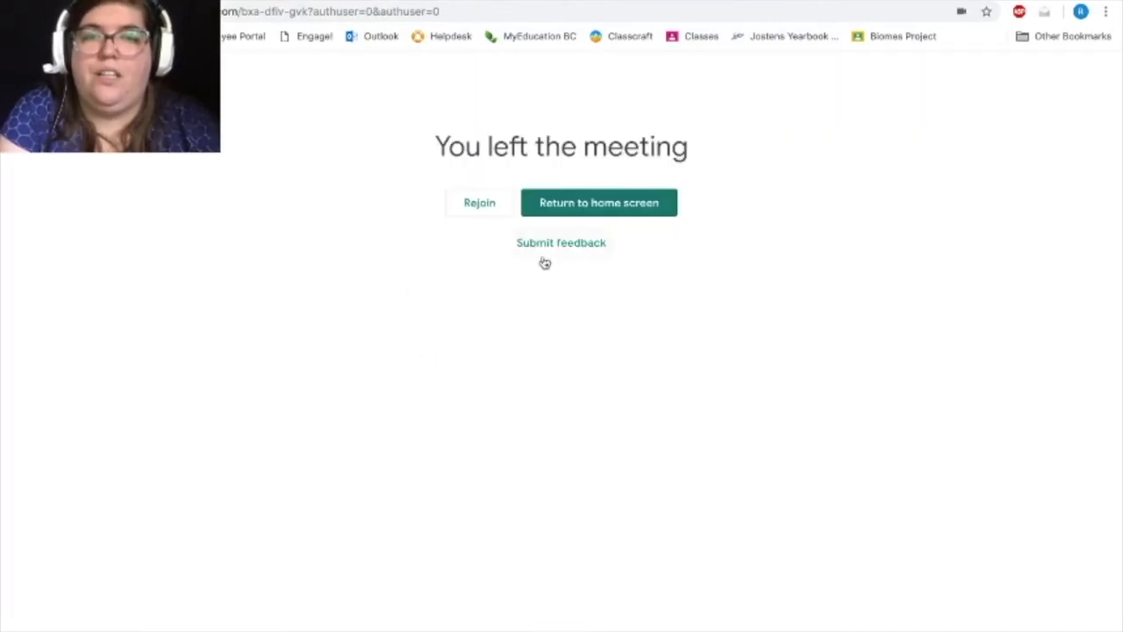
click(562, 213)
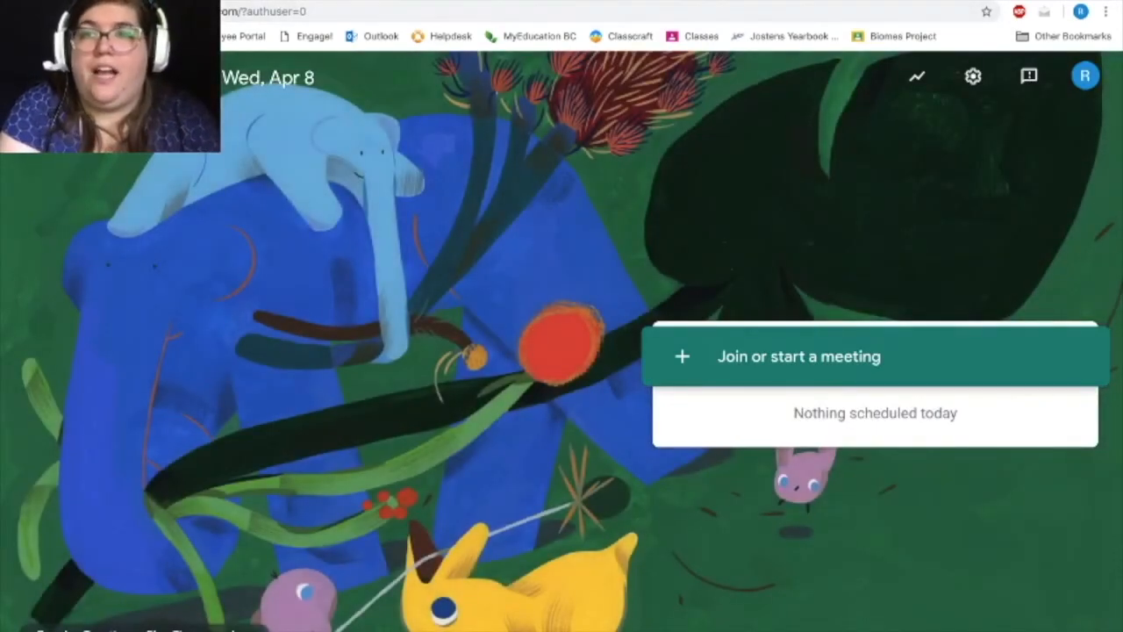
Reopen the class's Meet link from Google Classroom and try the microphone and camera toggles on the join screen.
click(281, 0)
click(387, 217)
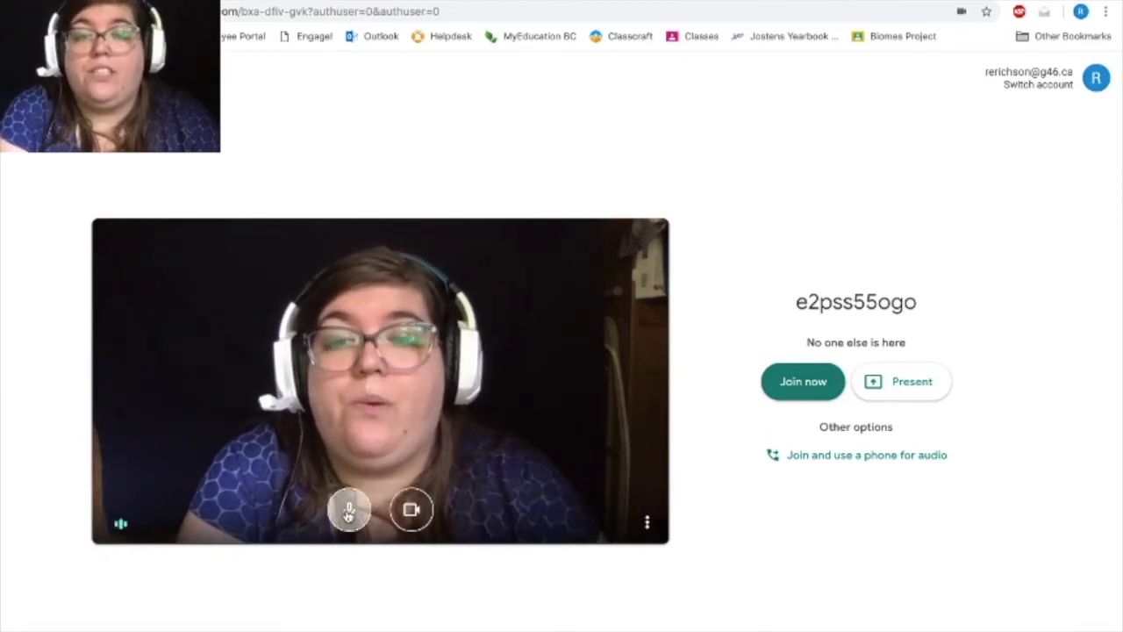
click(348, 511)
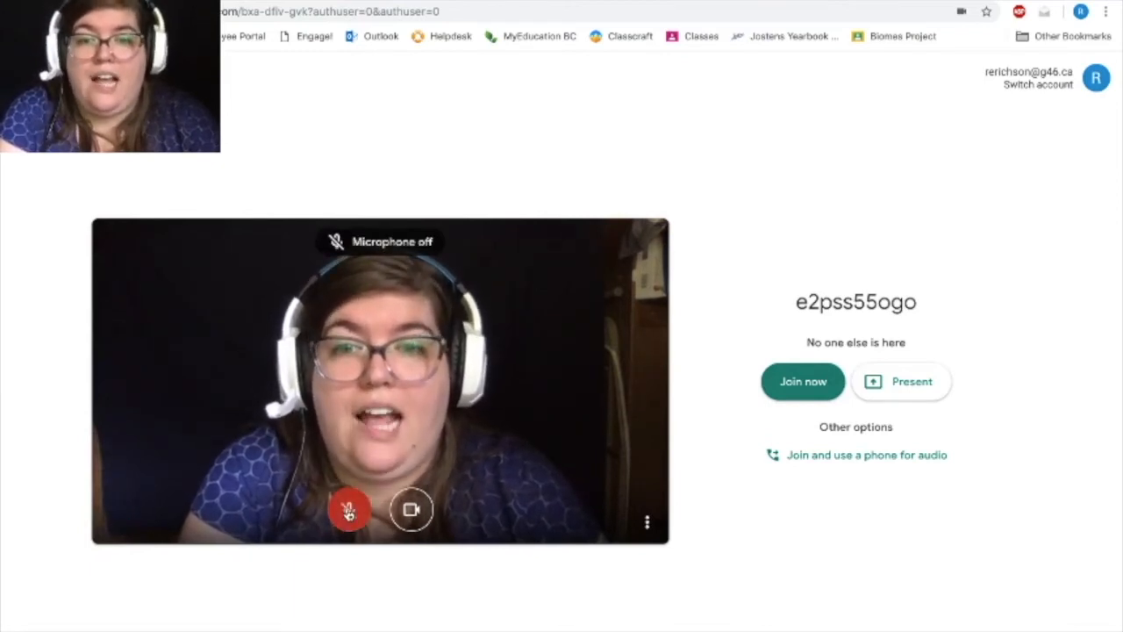
click(409, 510)
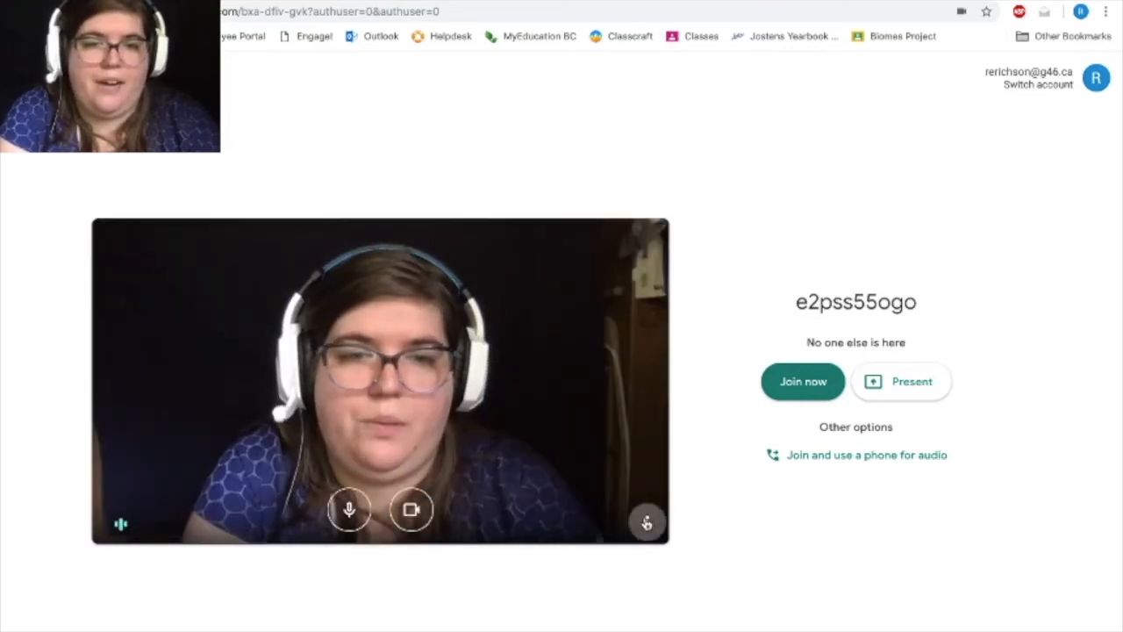
Turn captions on for the meeting and off again before joining.
click(647, 522)
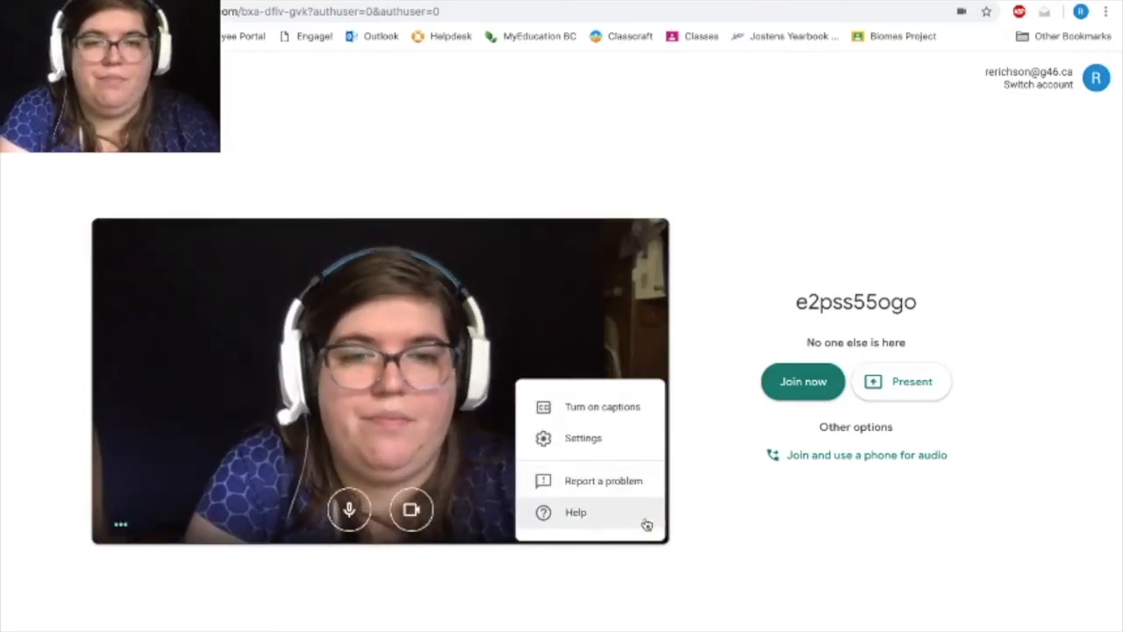
click(626, 407)
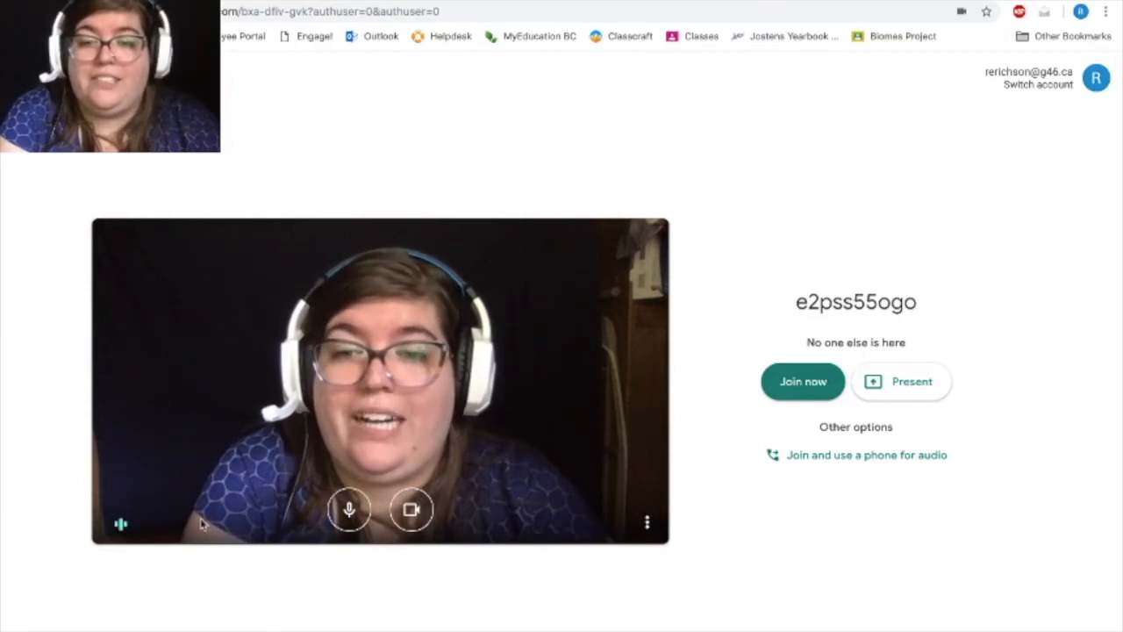
click(648, 525)
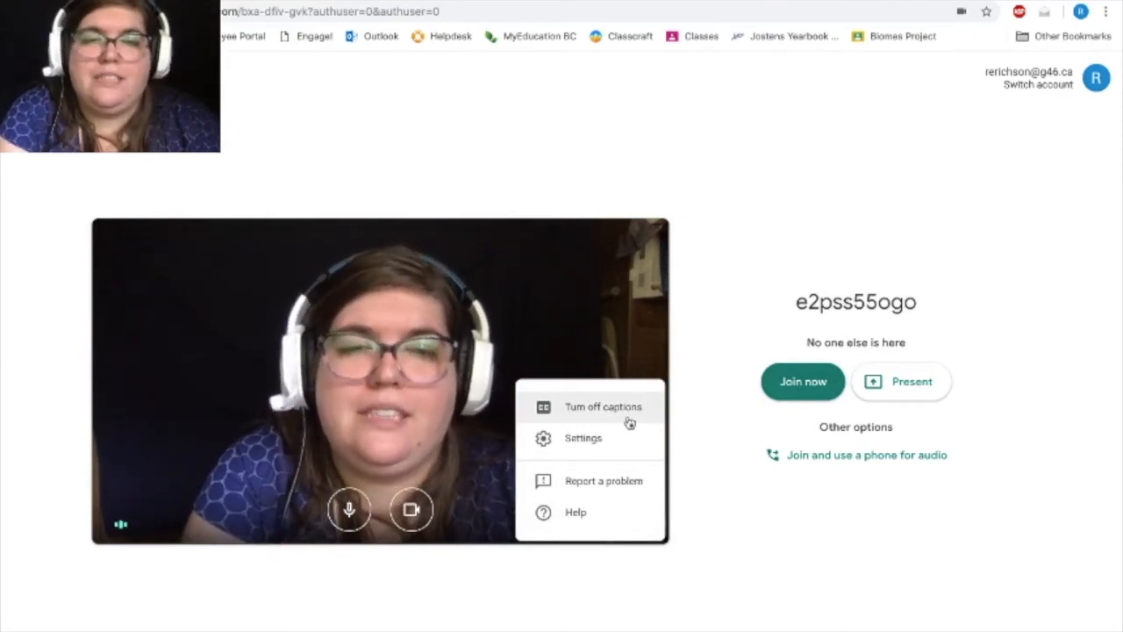
click(629, 423)
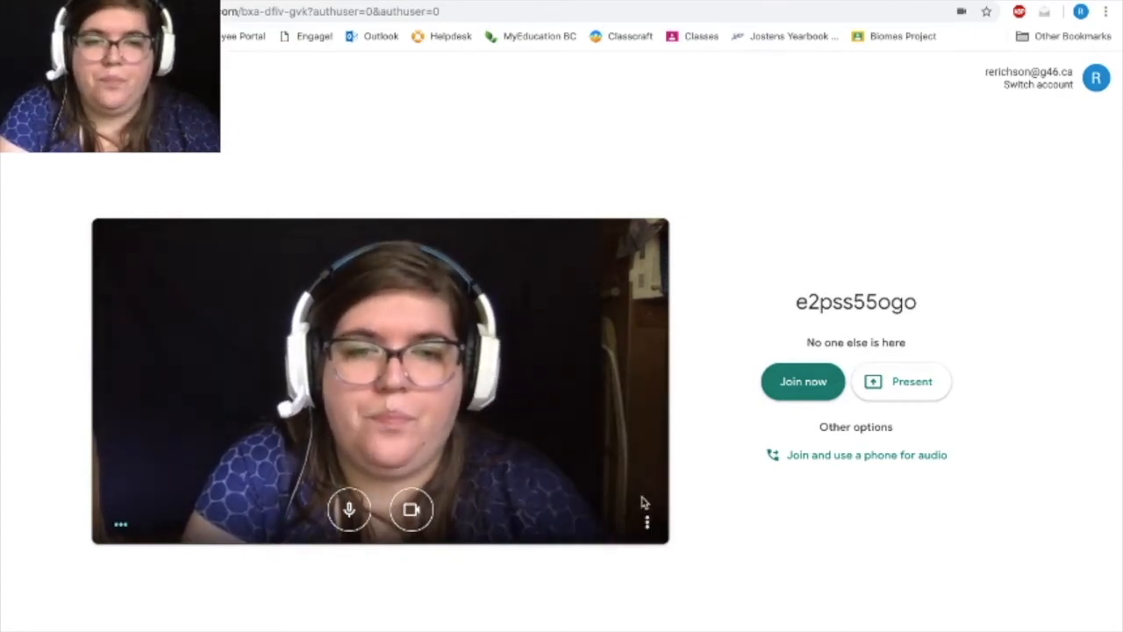
Open the meeting settings and review the microphone choices in the audio settings.
click(647, 524)
click(594, 444)
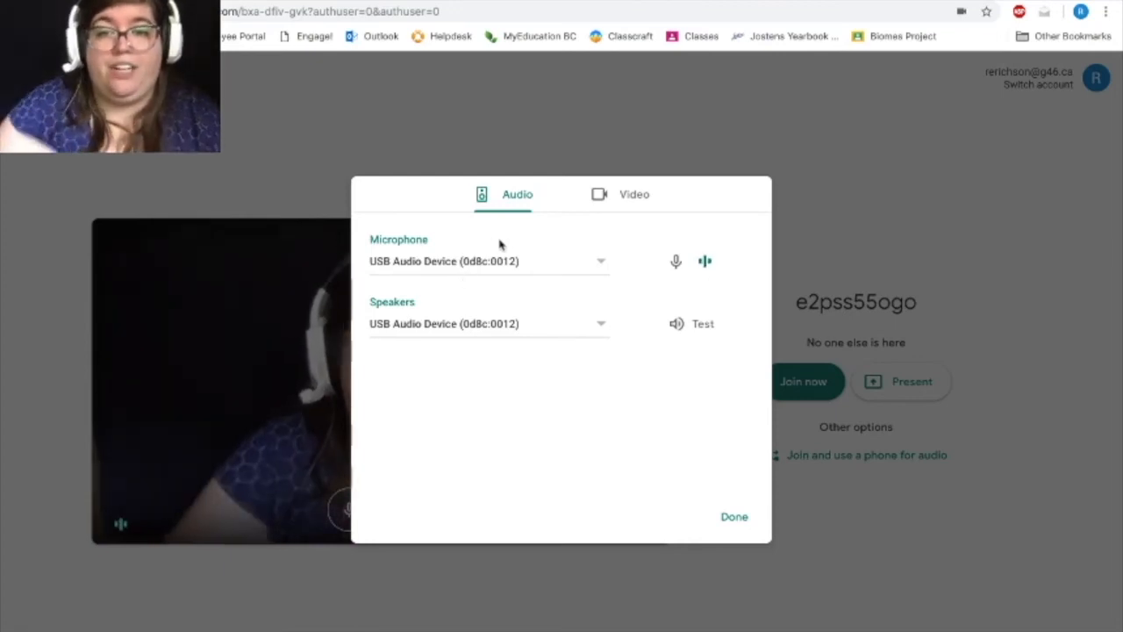
click(505, 274)
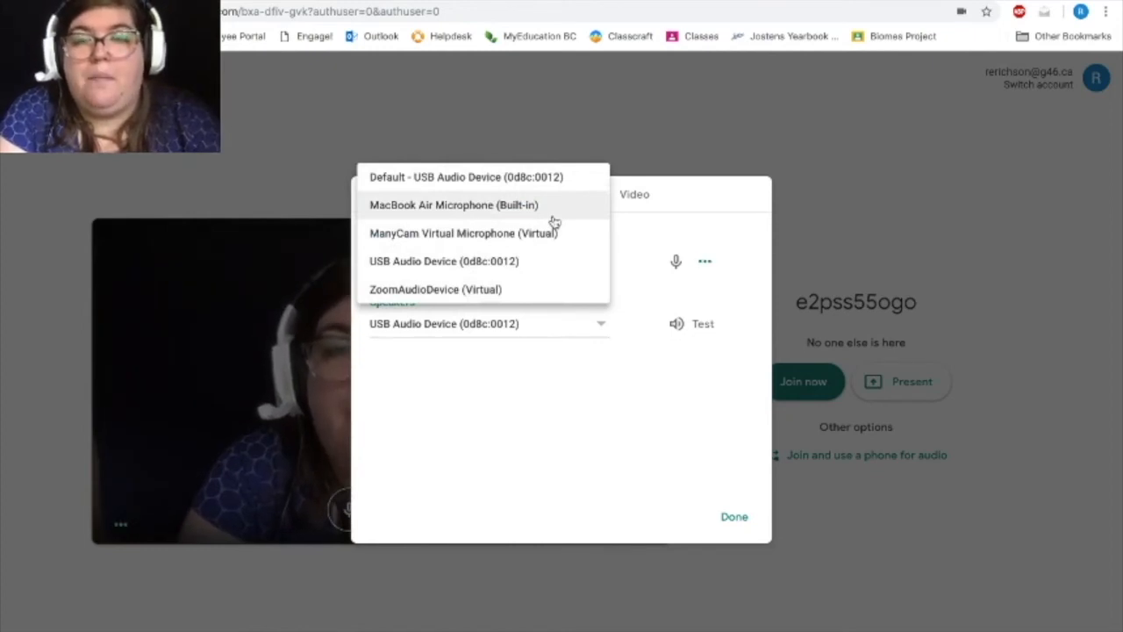
click(596, 401)
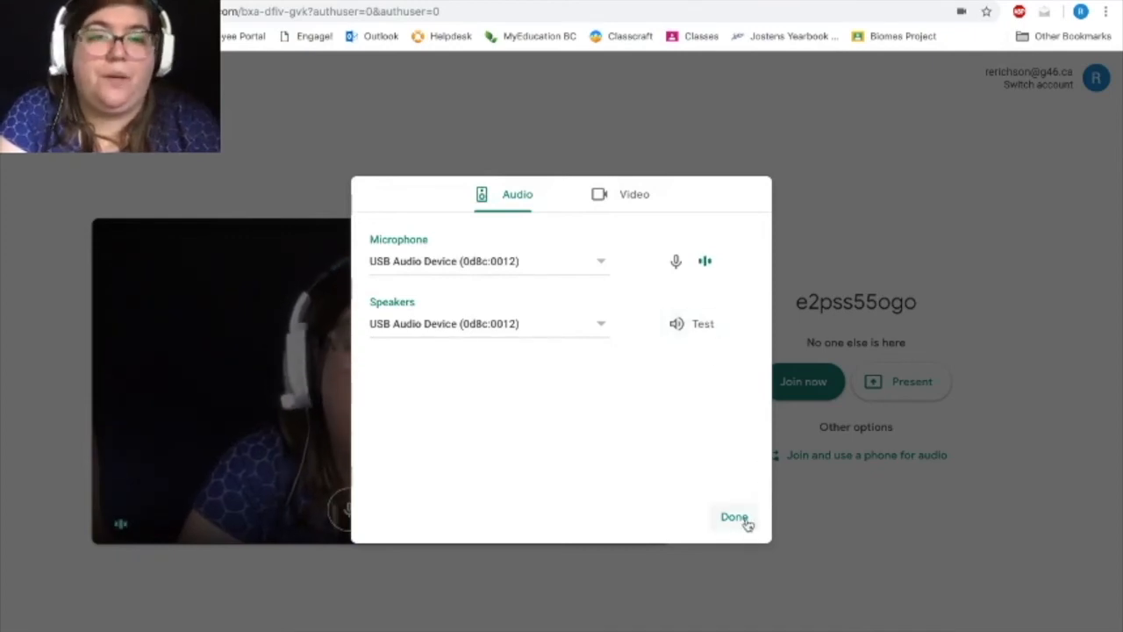
Review the camera and maximum send resolution options in the video settings, and close the settings.
click(622, 199)
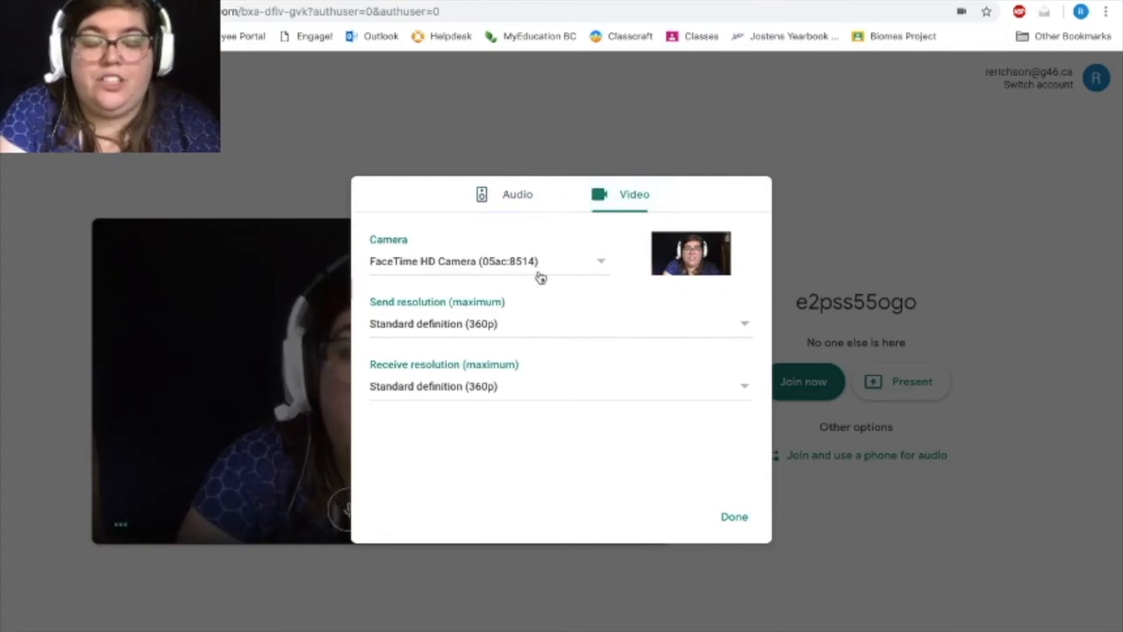
click(557, 337)
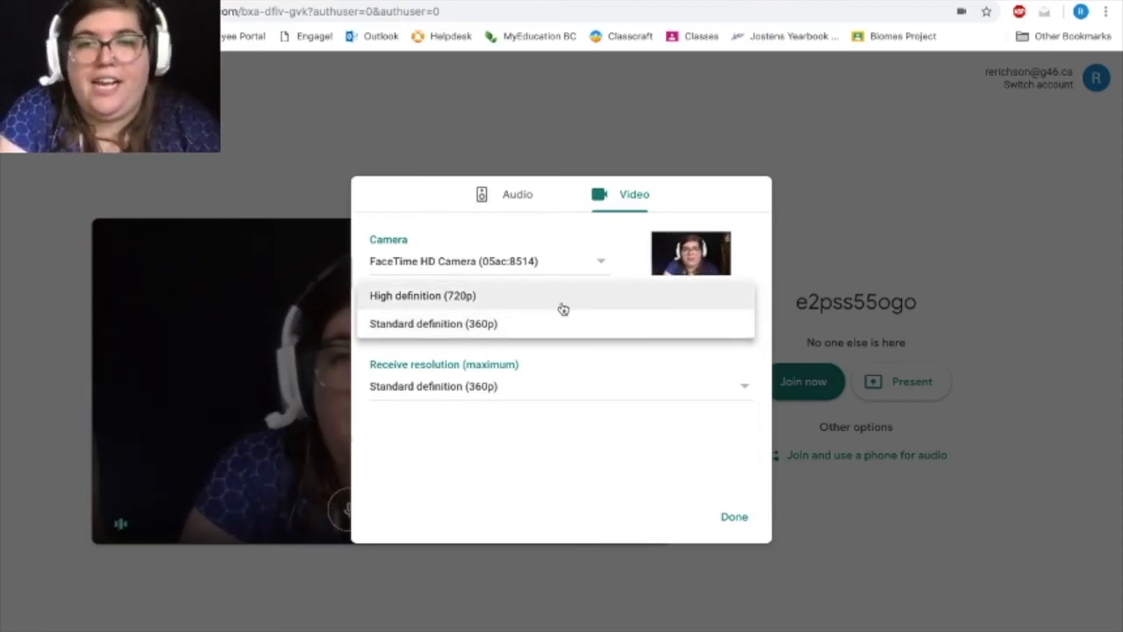
click(531, 454)
click(736, 531)
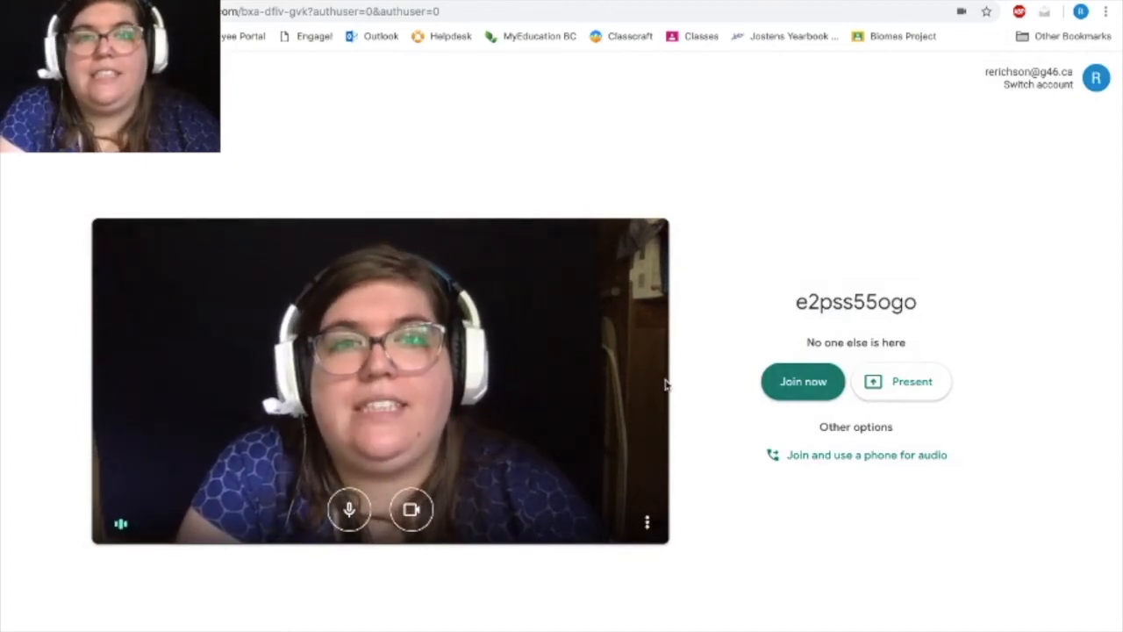
Join the class meeting and copy its joining info, switching briefly to the Google Classroom stream and back.
click(799, 393)
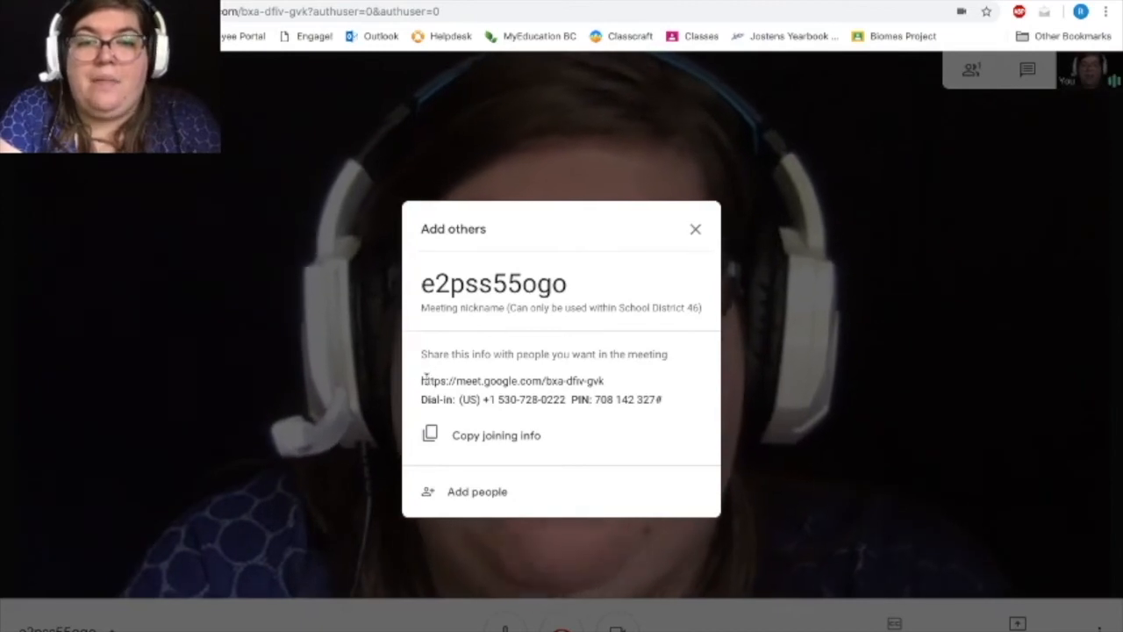
drag(422, 381, 608, 397)
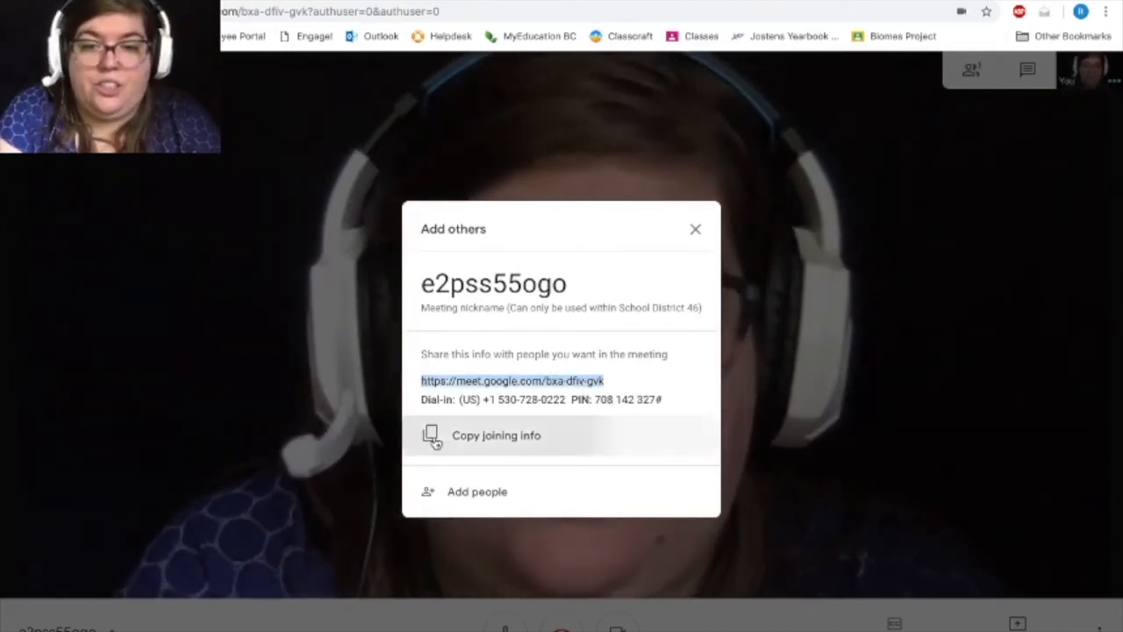
click(452, 441)
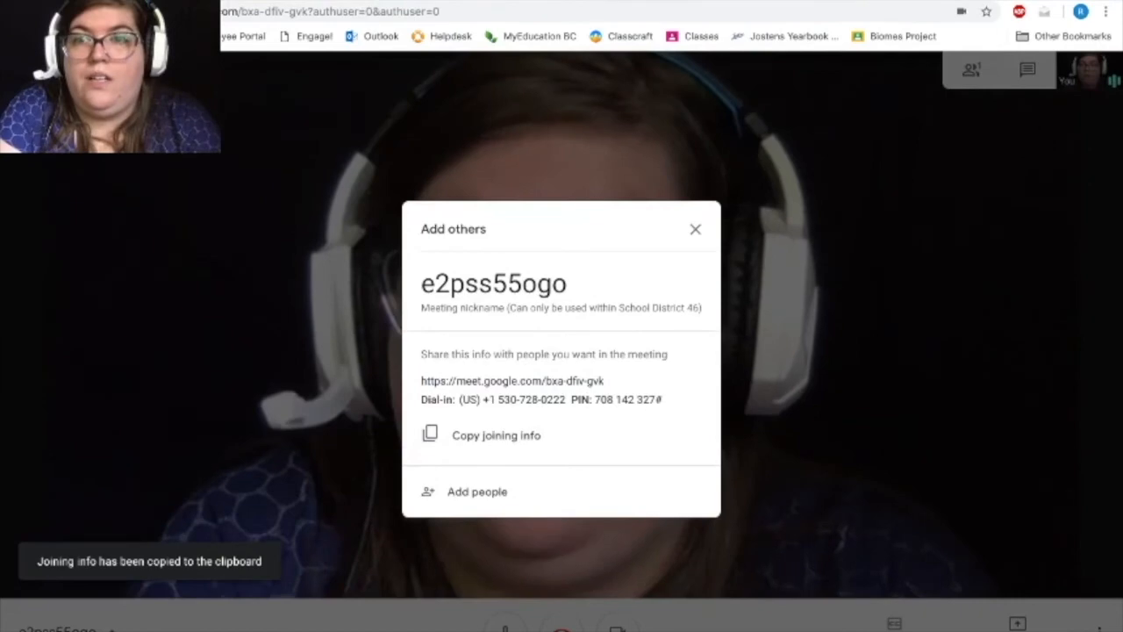
click(105, 3)
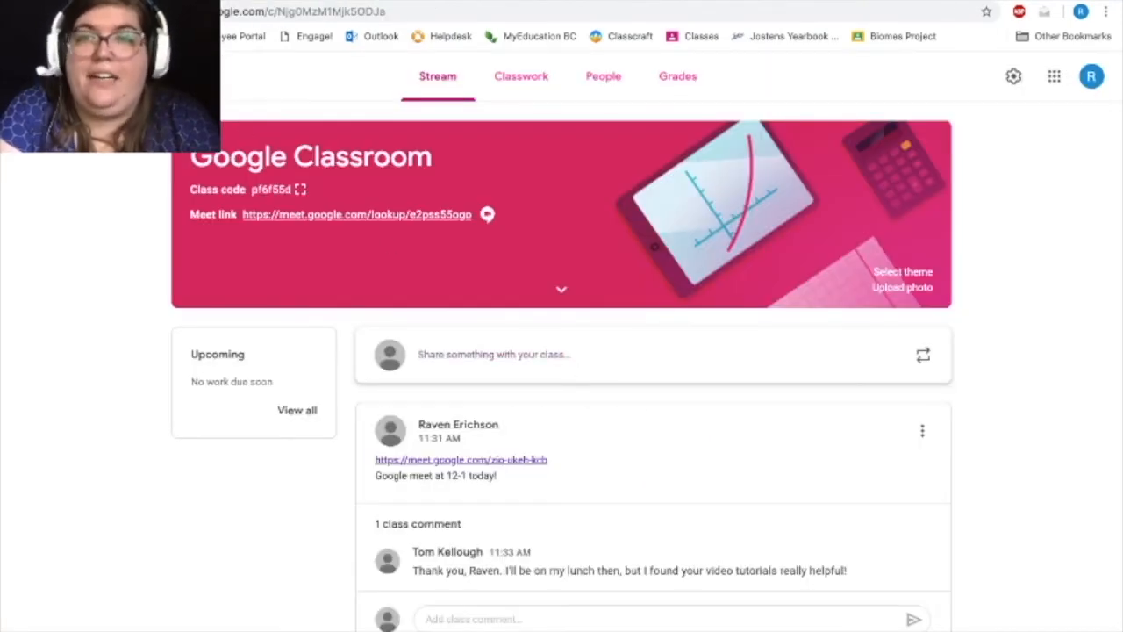
click(290, 3)
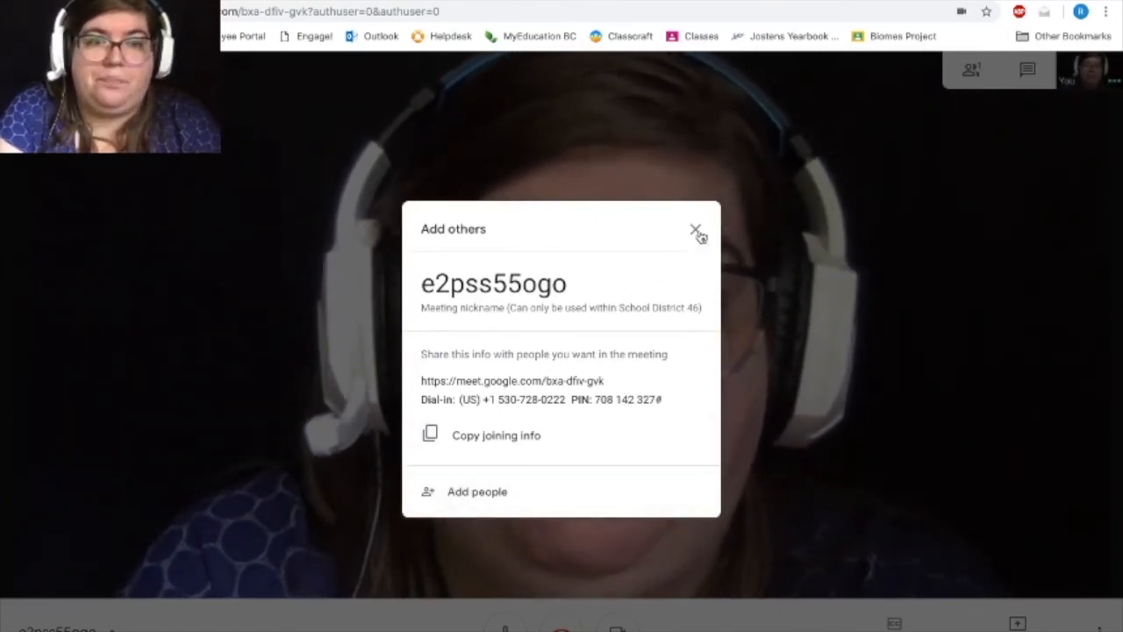
Dismiss the joining info and send the message "Hi!" in the meeting chat.
click(776, 181)
click(1028, 77)
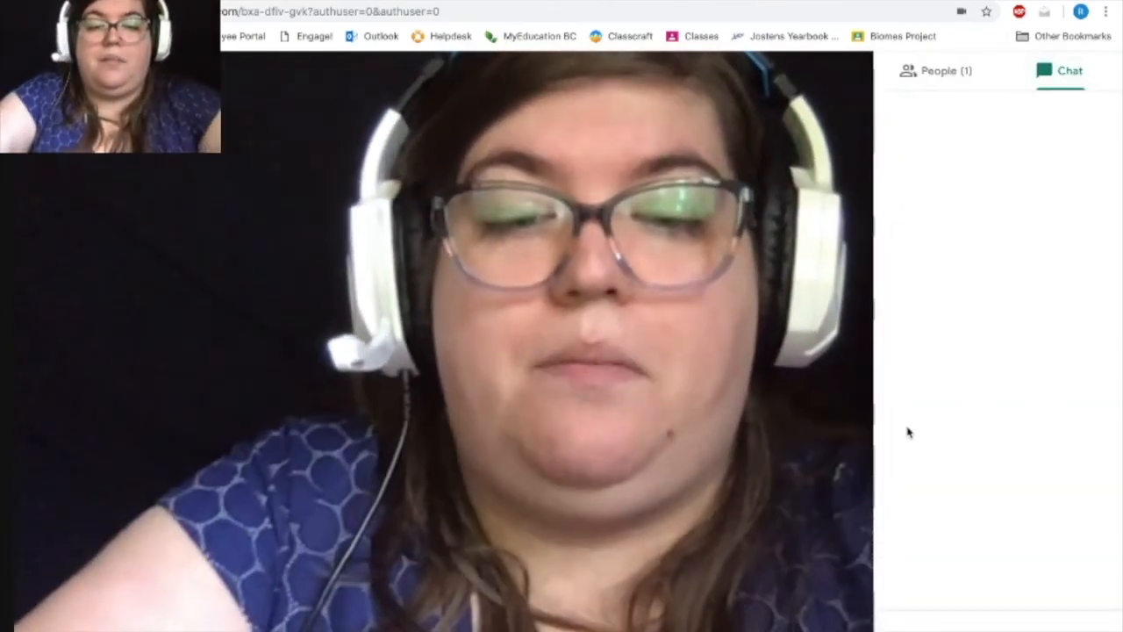
text(Hi!)
key(Return)
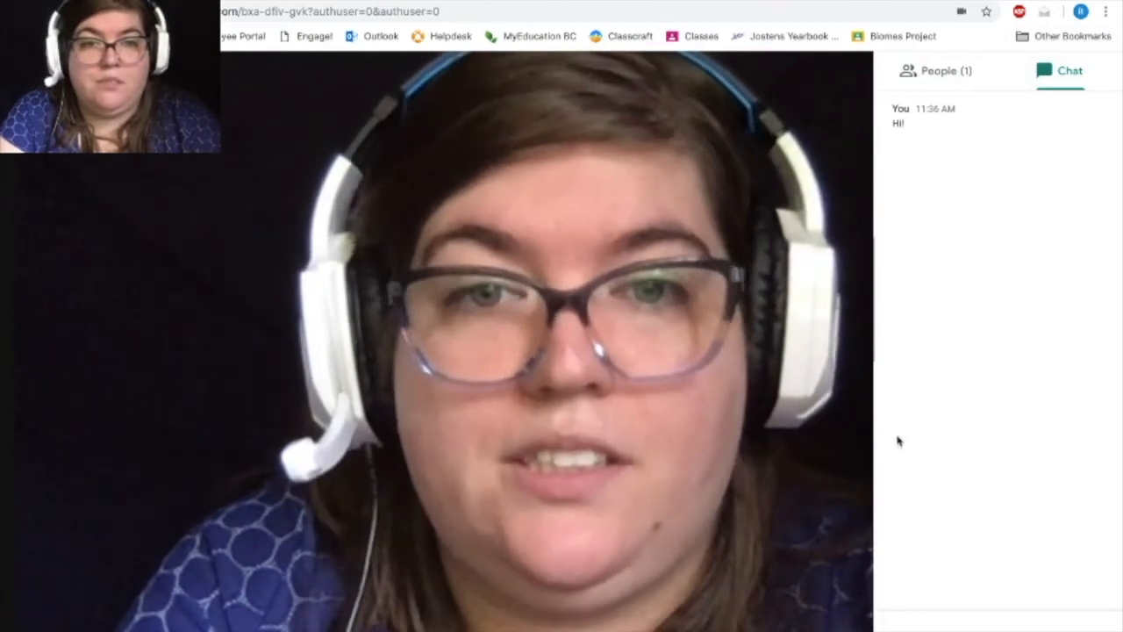
Check the list of people in the meeting, including the option to add people, and close the list.
click(959, 75)
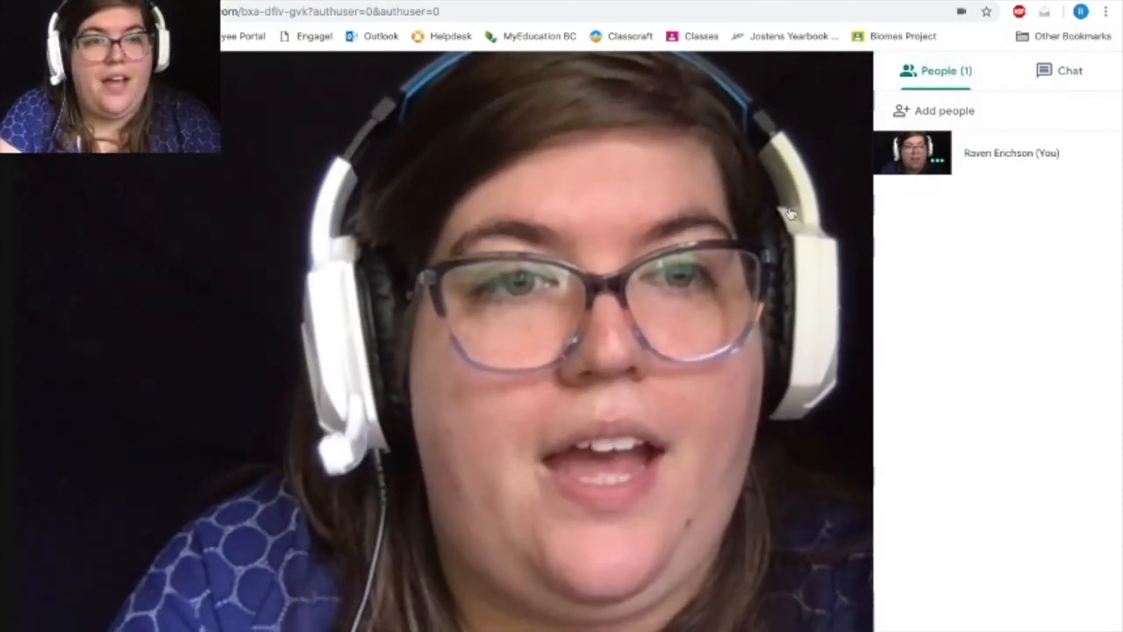
click(744, 257)
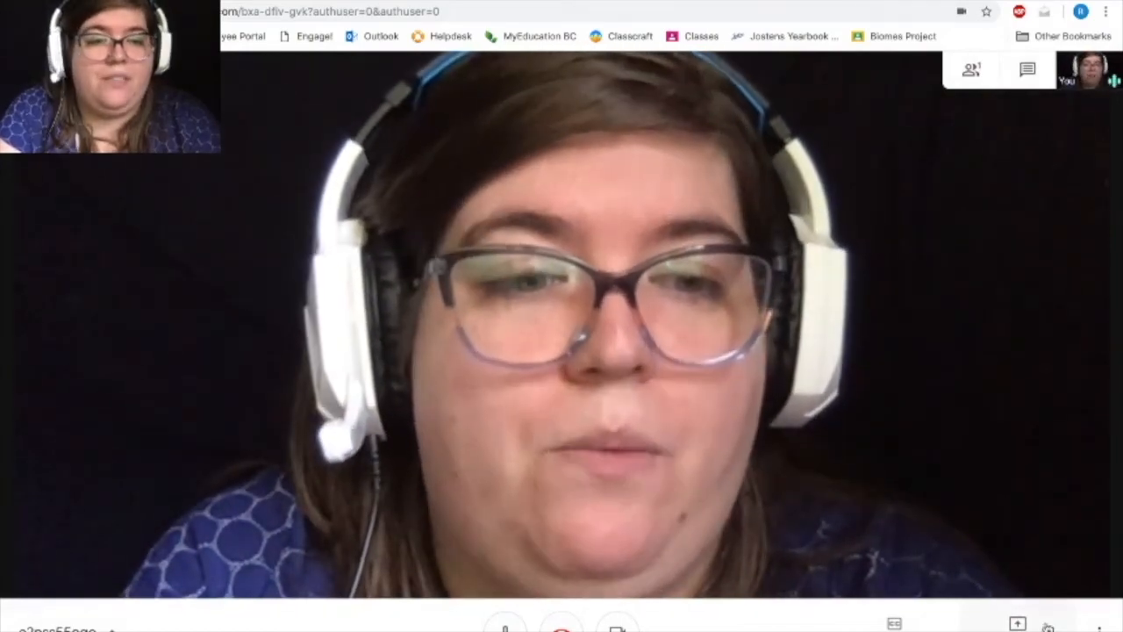
Change the meeting layout to Sidebar.
click(1098, 625)
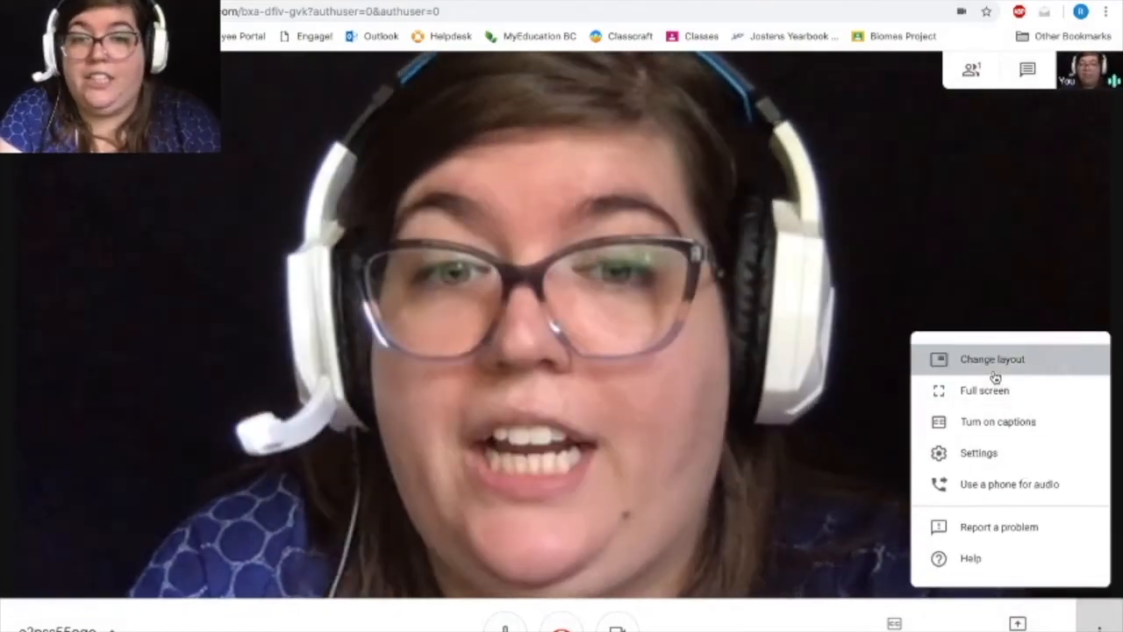
click(995, 375)
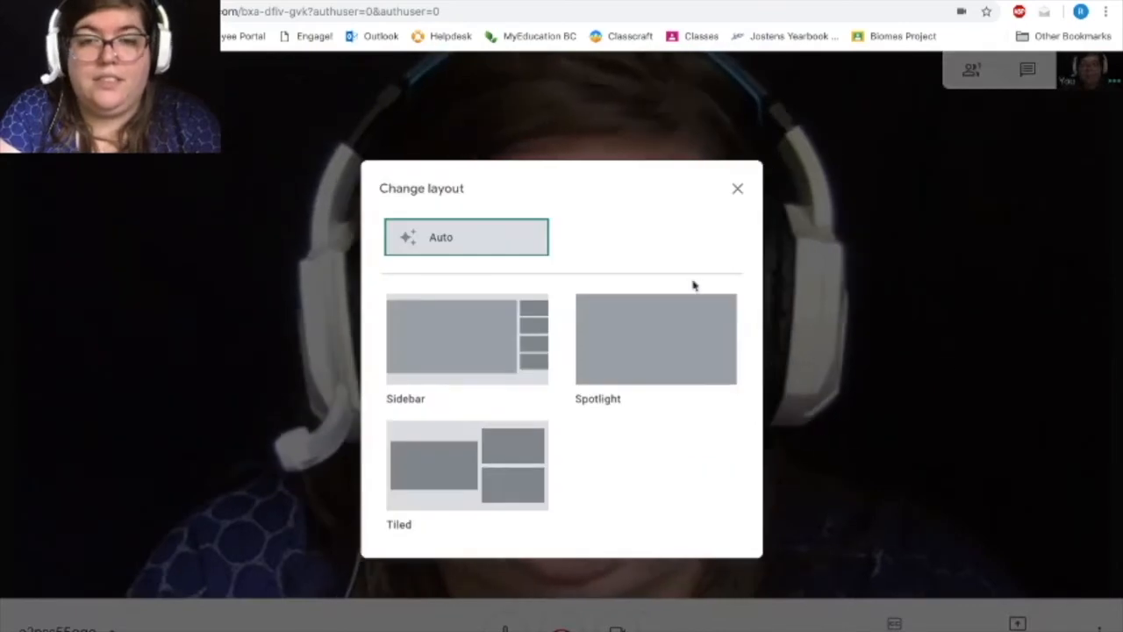
click(454, 362)
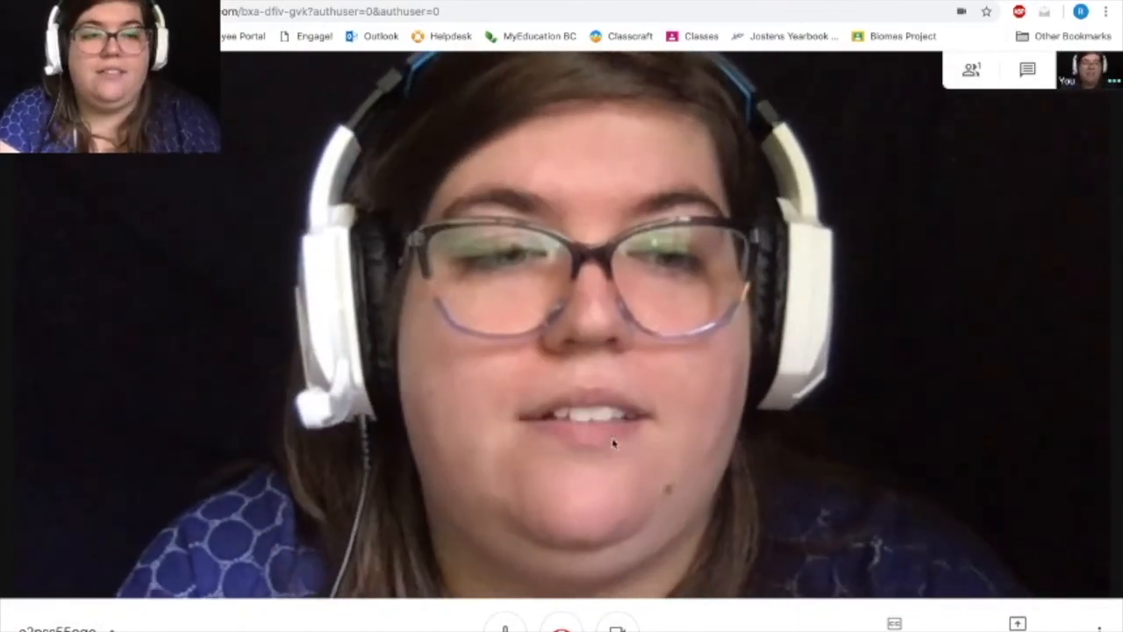
Turn on the live captions to try them out, and turn them off again.
click(894, 623)
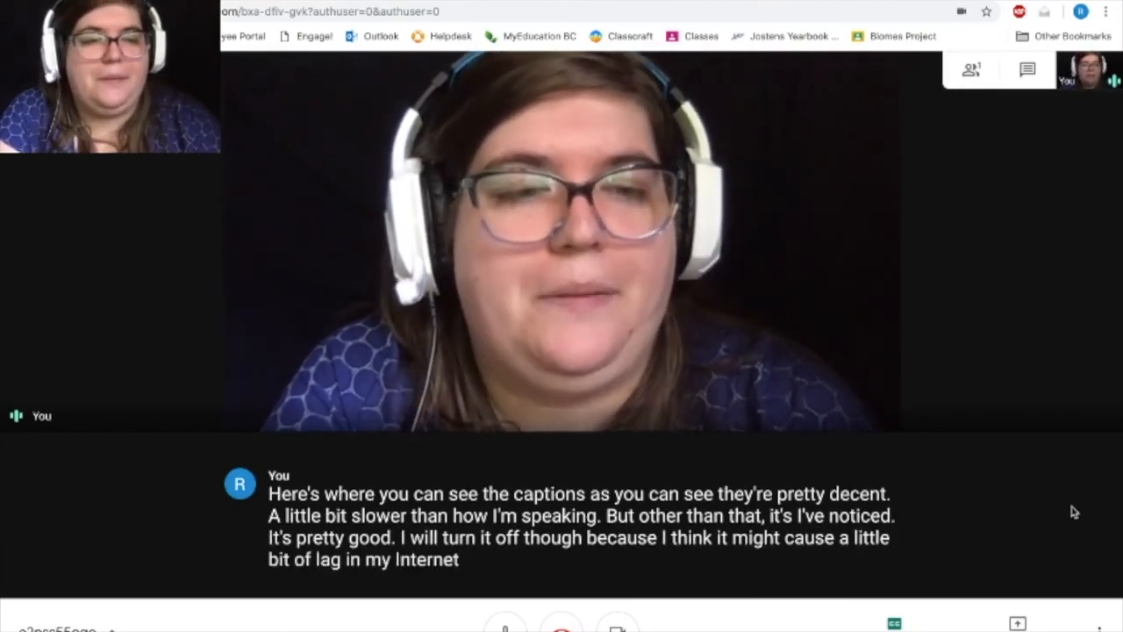
click(894, 623)
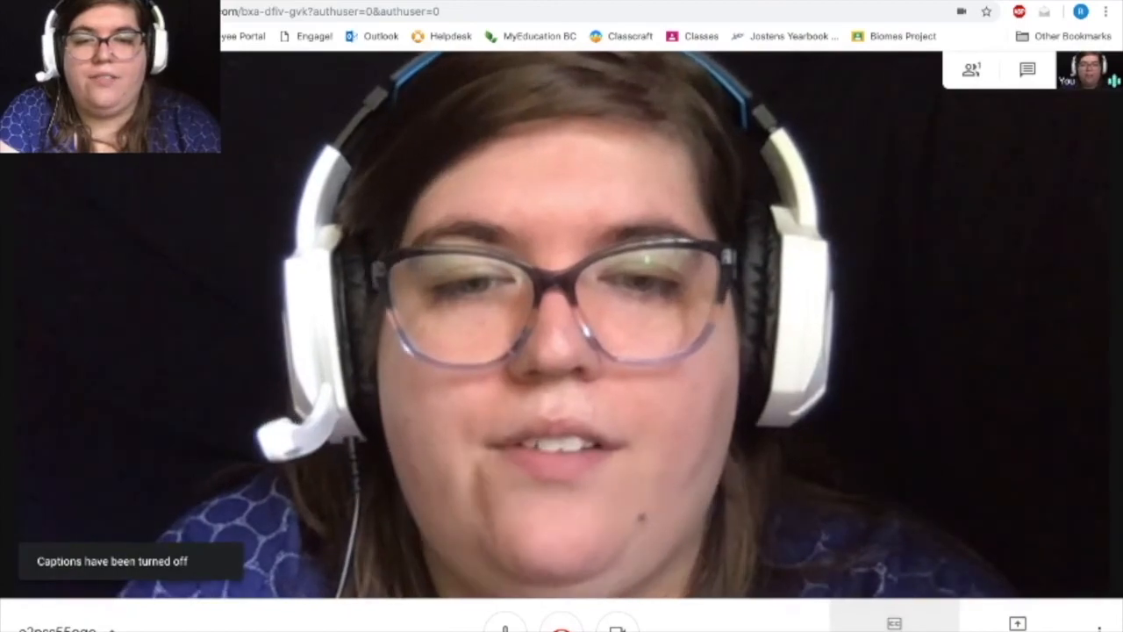